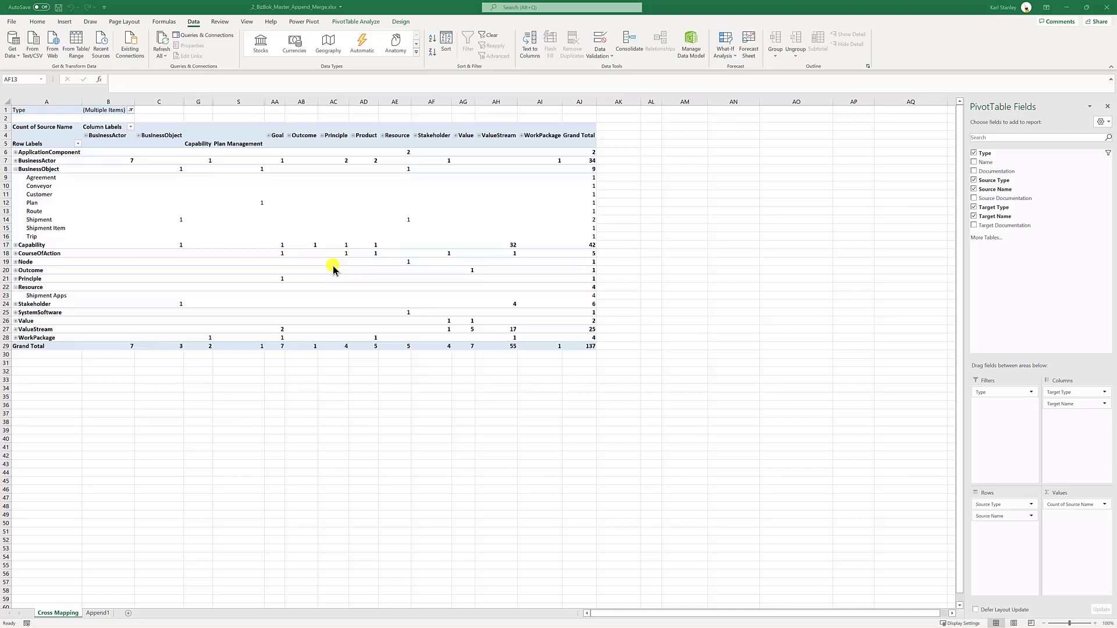
Step: Look over the Append1 data sheet, then return to the Cross Mapping pivot sheet
{"action": "left_click", "coordinate": [94, 613]}
{"action": "left_click", "coordinate": [94, 614]}
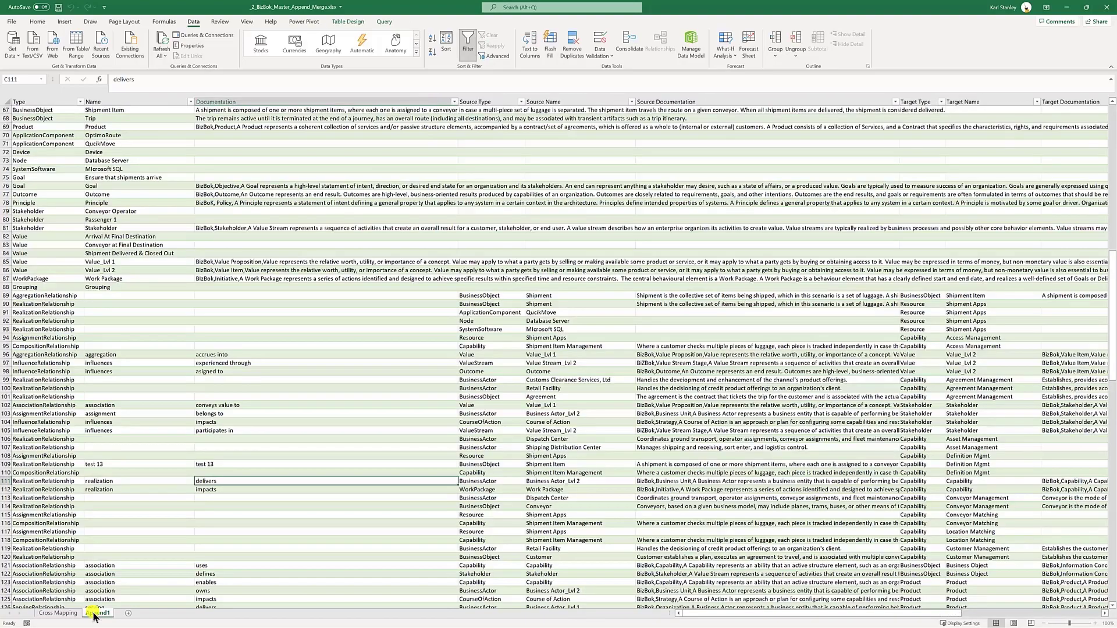
{"action": "scroll", "coordinate": [633, 458], "scroll_direction": "up", "scroll_amount": 14}
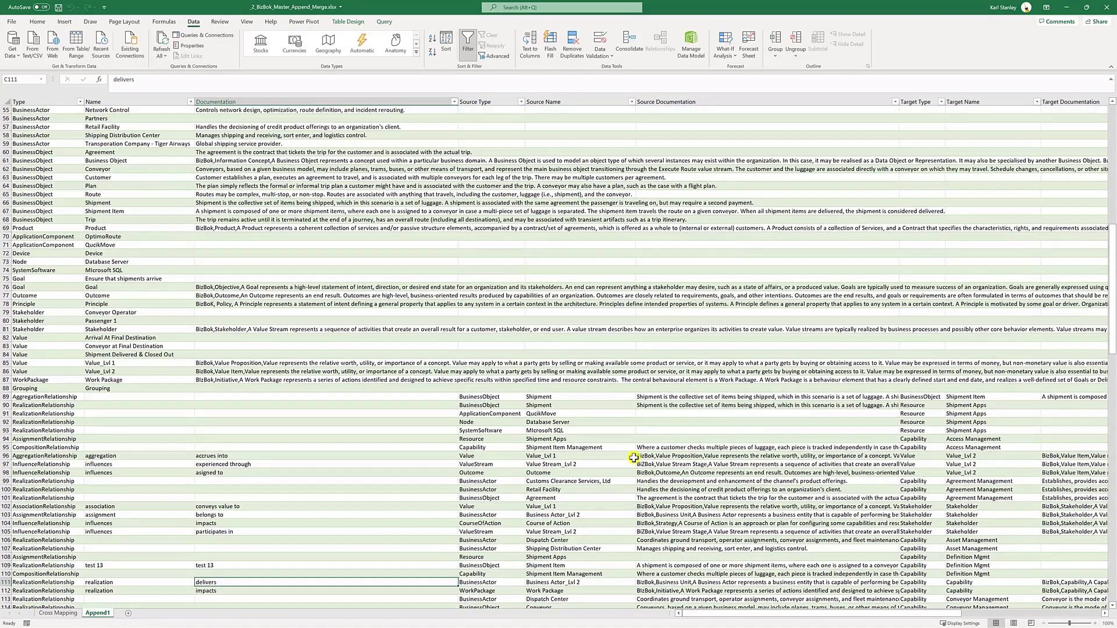
{"action": "scroll", "coordinate": [632, 379], "scroll_direction": "up", "scroll_amount": 1}
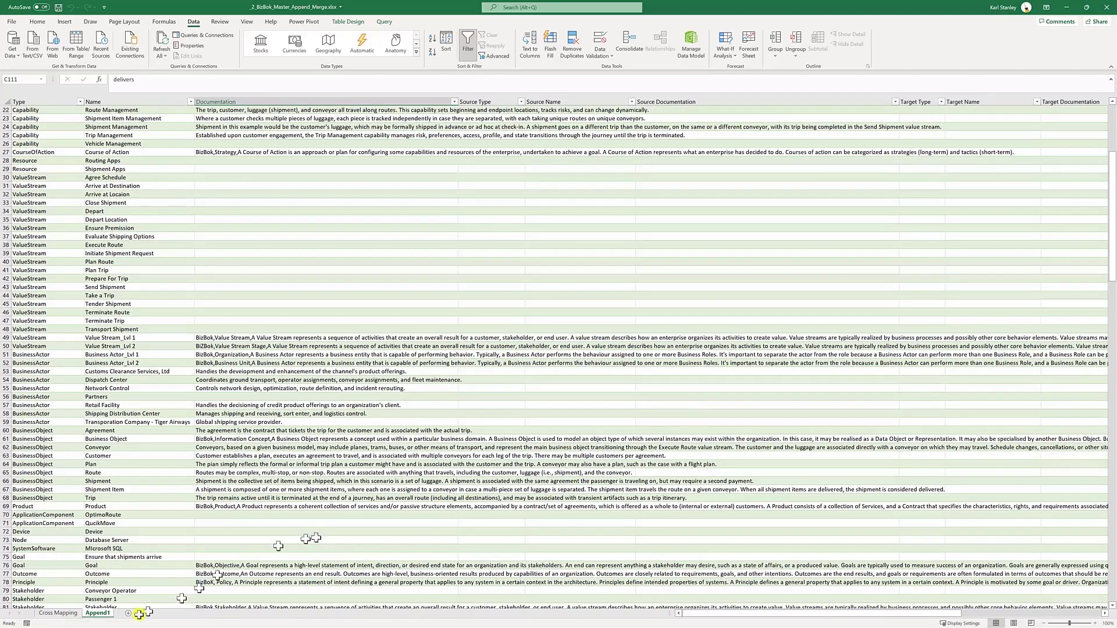
{"action": "left_click", "coordinate": [57, 613]}
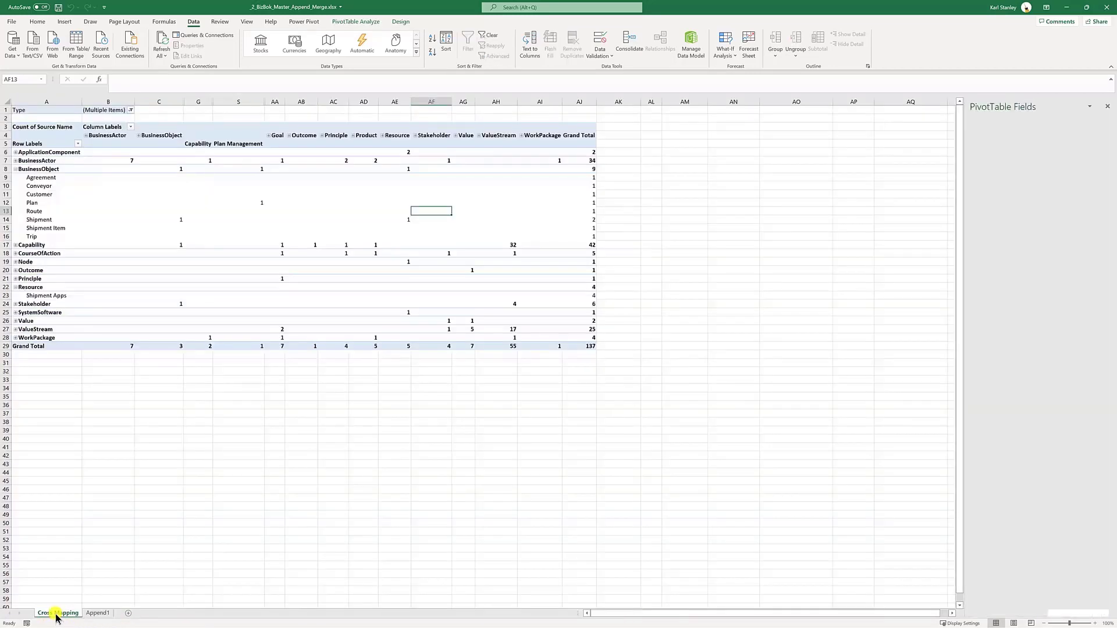
Step: Review the Get Data source choices on the Data tab, then dismiss the menu
{"action": "left_click", "coordinate": [14, 56]}
{"action": "mouse_move", "coordinate": [37, 94]}
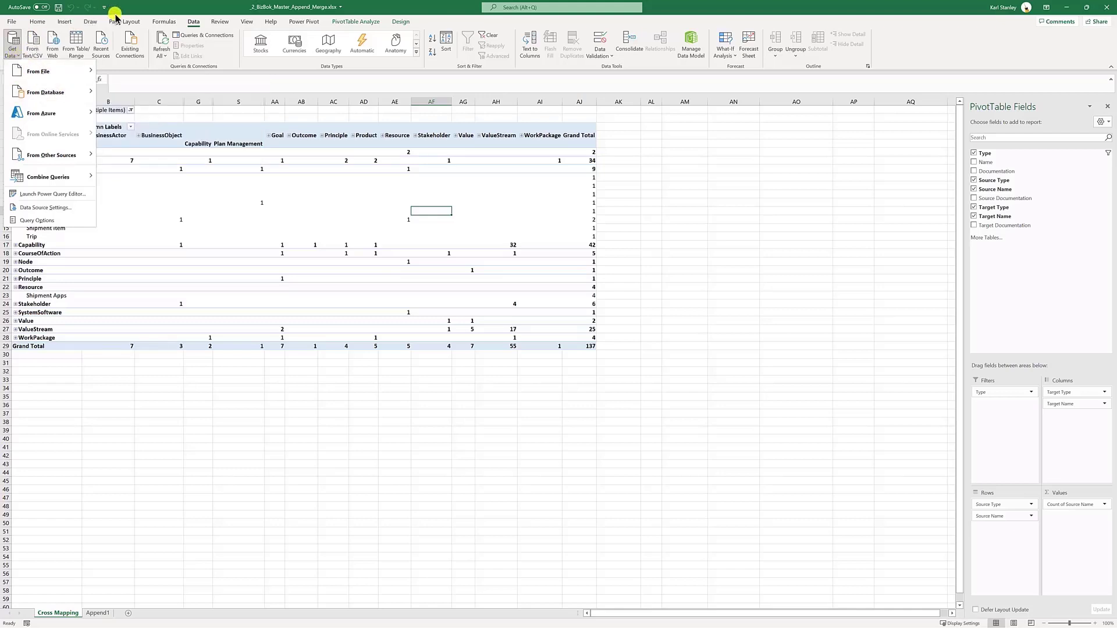
{"action": "key", "text": "Escape"}
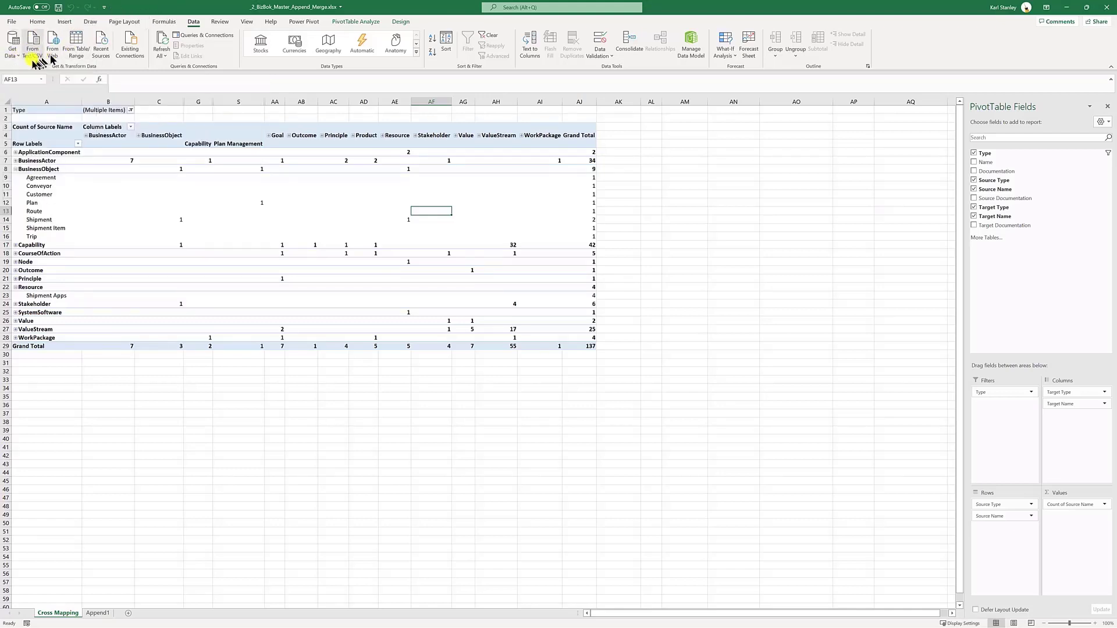
{"action": "left_click", "coordinate": [15, 57]}
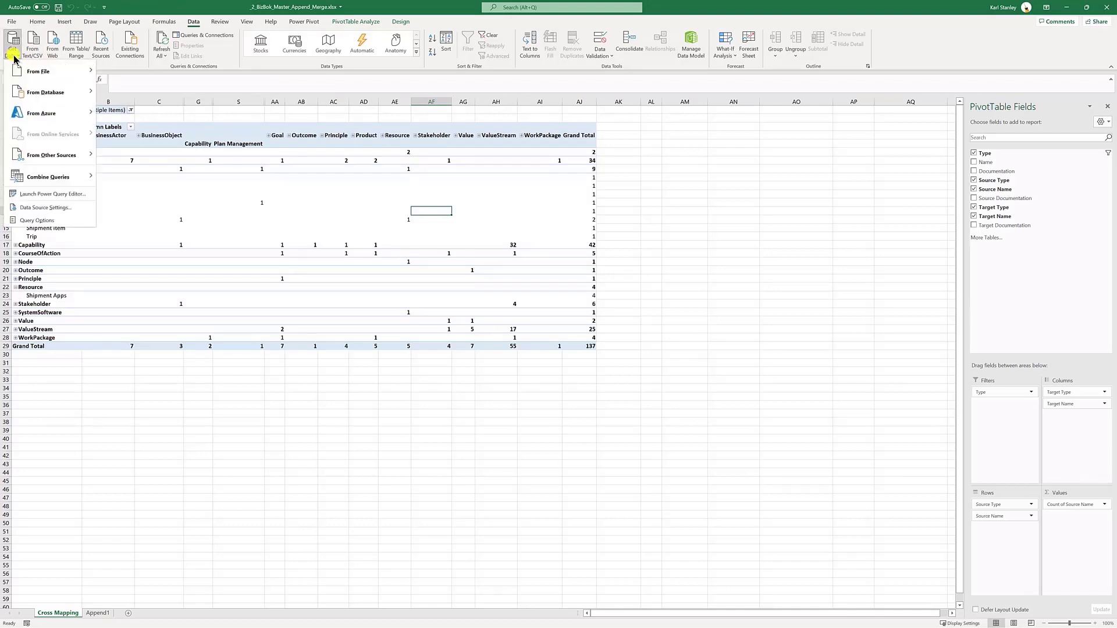
{"action": "mouse_move", "coordinate": [35, 71]}
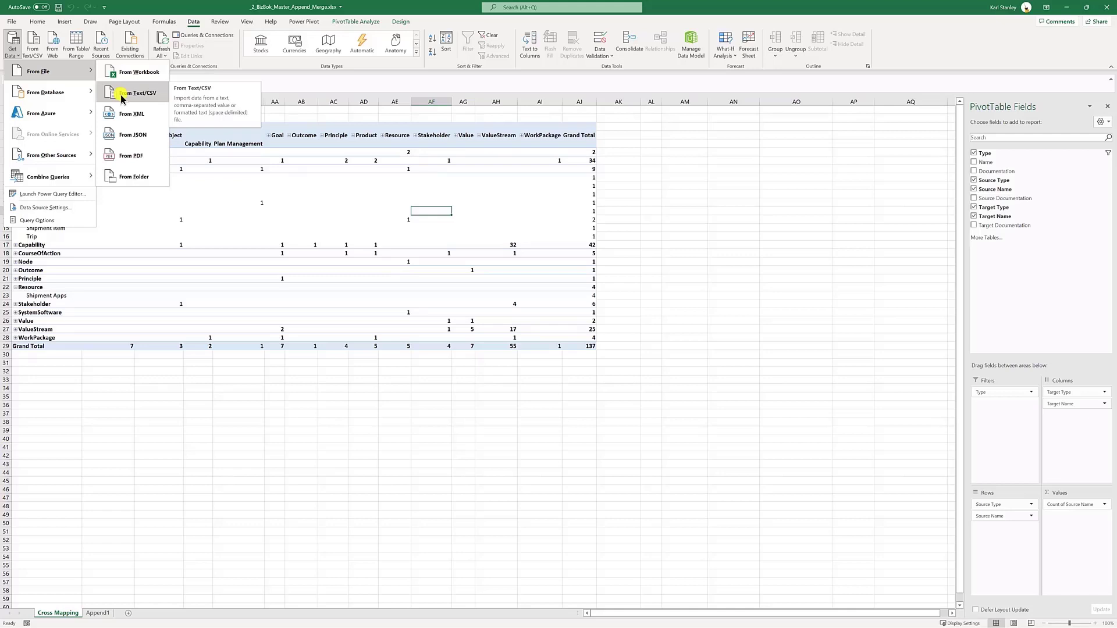
{"action": "mouse_move", "coordinate": [23, 161]}
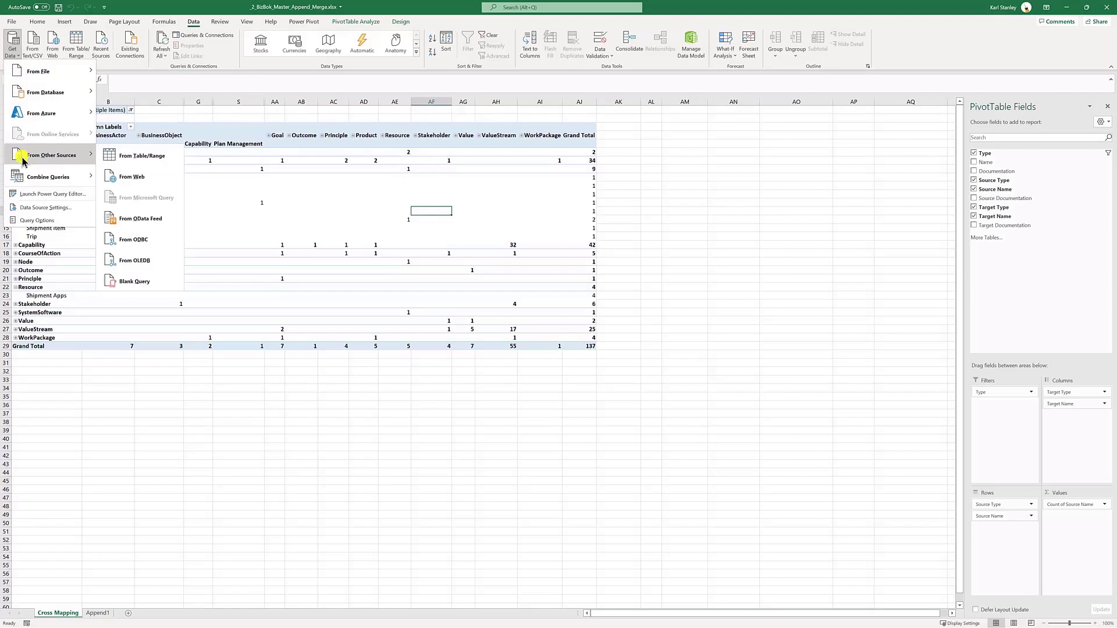
Step: Launch Power Query Editor and view the _2_Biz_Bokelements and _2_Biz_Bokrelations queries
{"action": "left_click", "coordinate": [33, 196]}
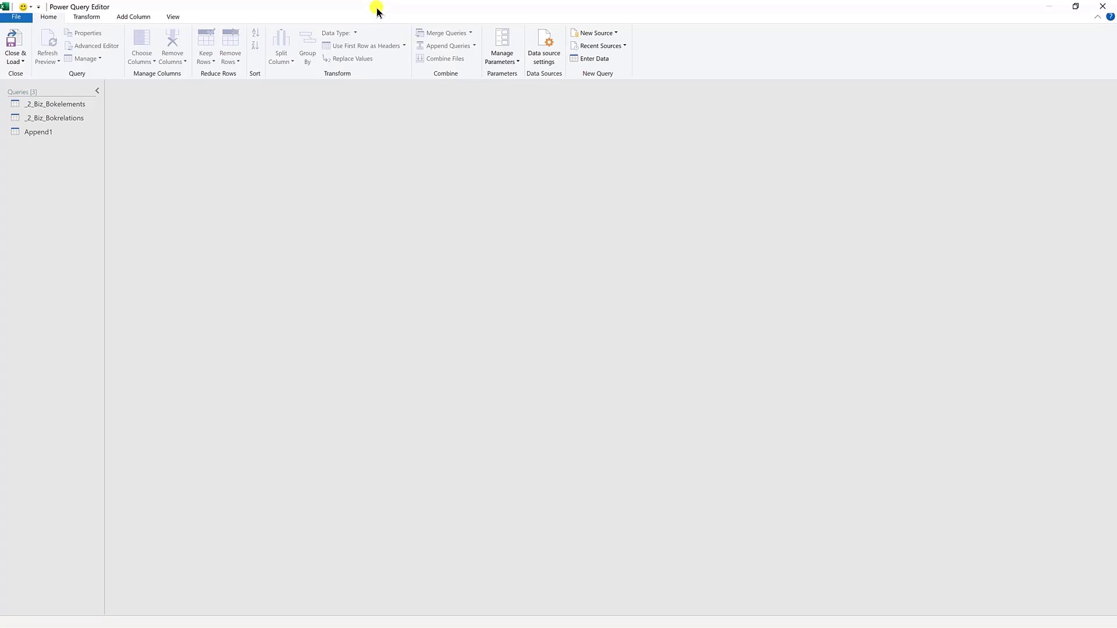
{"action": "left_click", "coordinate": [47, 106]}
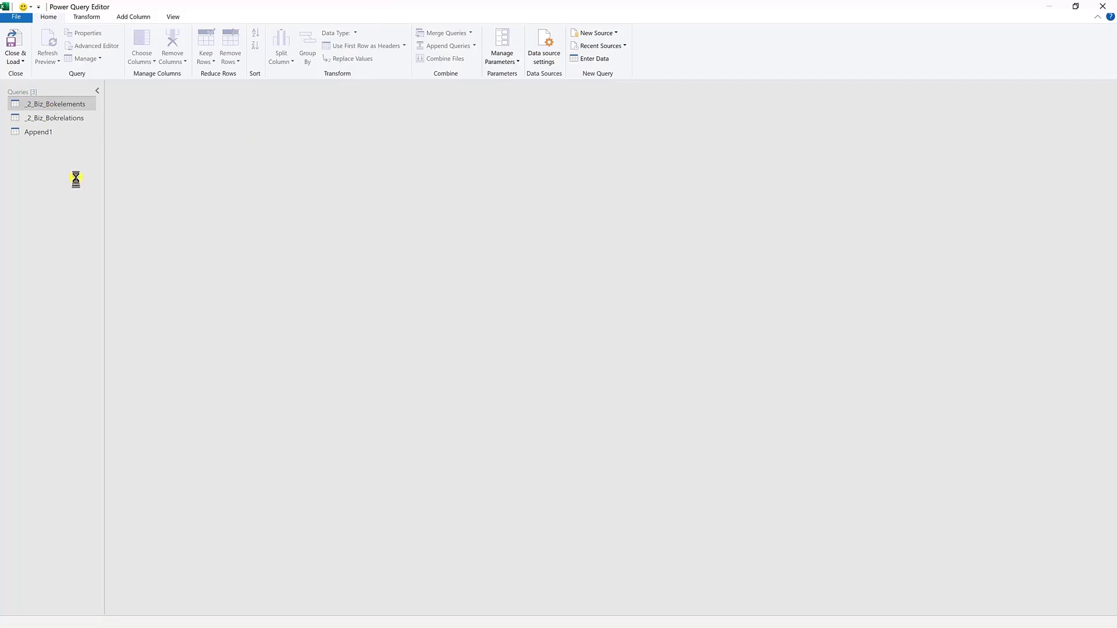
{"action": "left_click", "coordinate": [61, 121]}
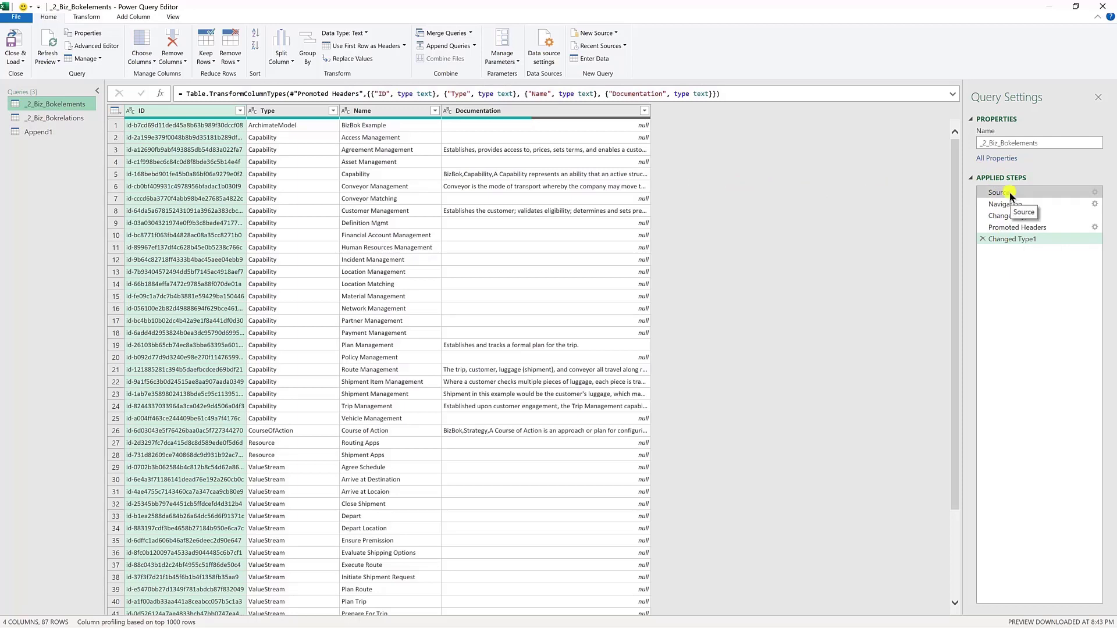
Step: Check the Bokelements Source workbook settings, then preview the Changed Type step's 88 unpromoted rows
{"action": "left_click", "coordinate": [1091, 196]}
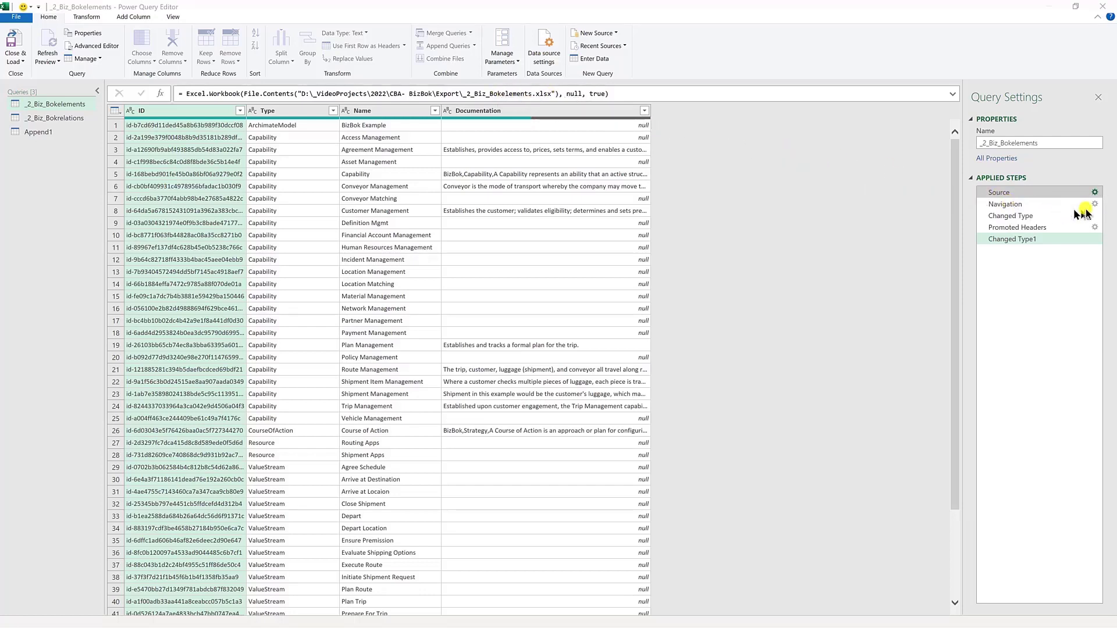
{"action": "left_click", "coordinate": [1094, 192]}
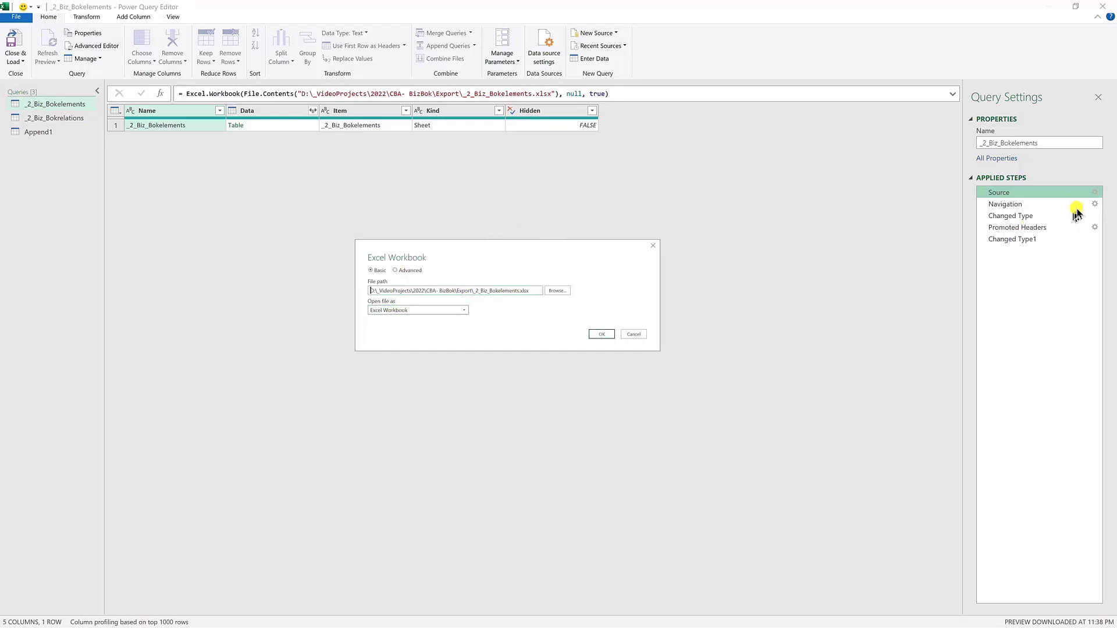
{"action": "left_click", "coordinate": [600, 335]}
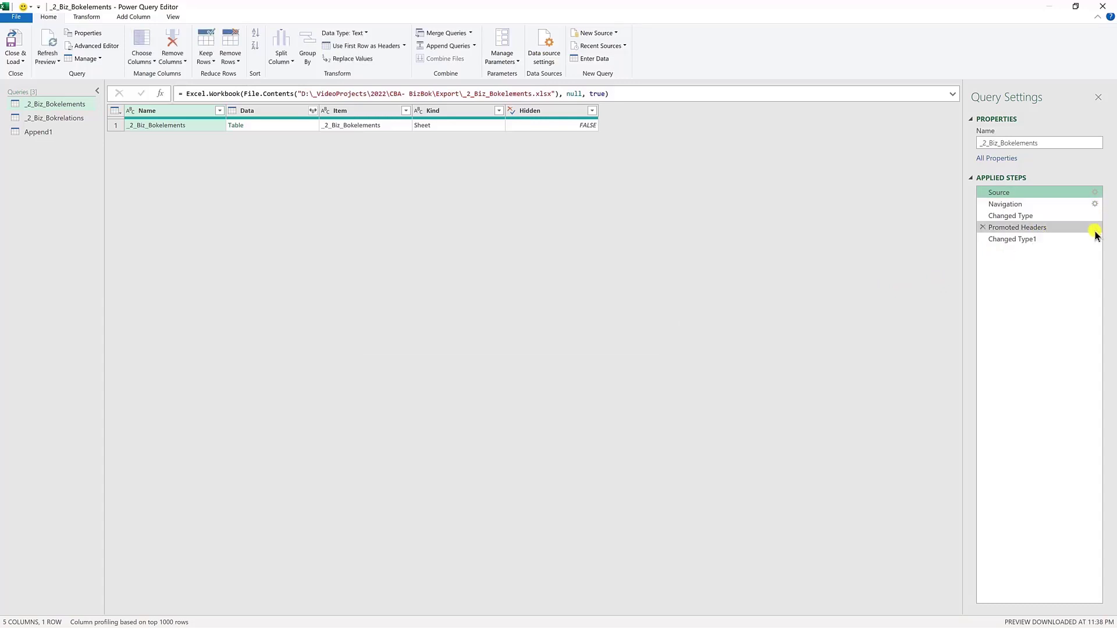
{"action": "left_click", "coordinate": [1046, 215]}
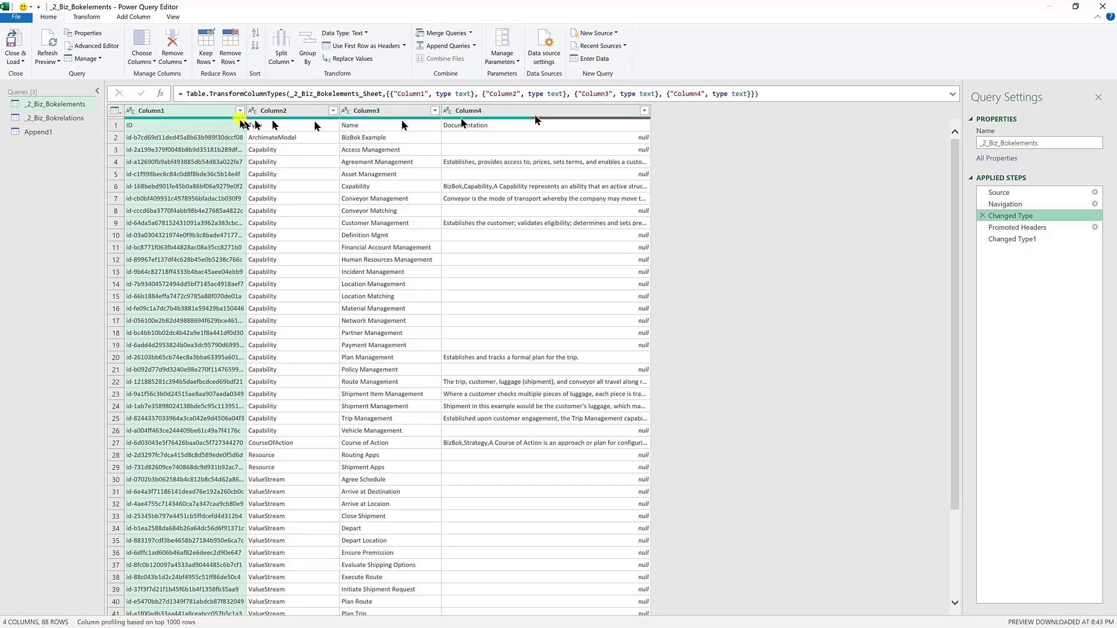
Step: Step through Promoted Headers to the final Changed Type1 step with ID, Type, Name, Documentation
{"action": "left_click", "coordinate": [115, 110]}
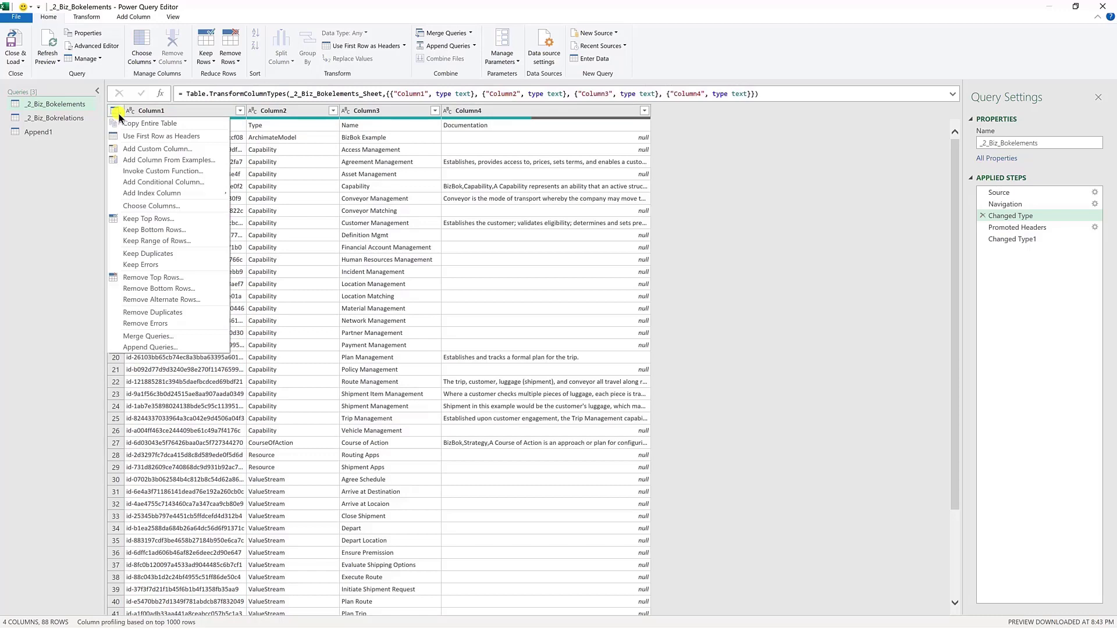
{"action": "left_click", "coordinate": [1024, 233]}
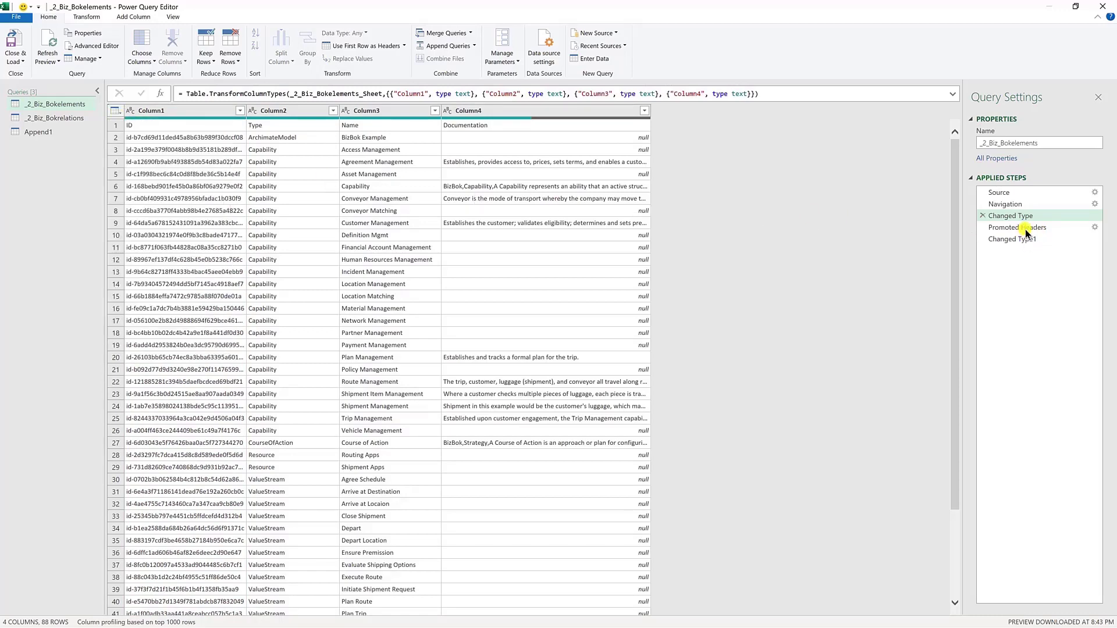
{"action": "left_click", "coordinate": [1024, 233]}
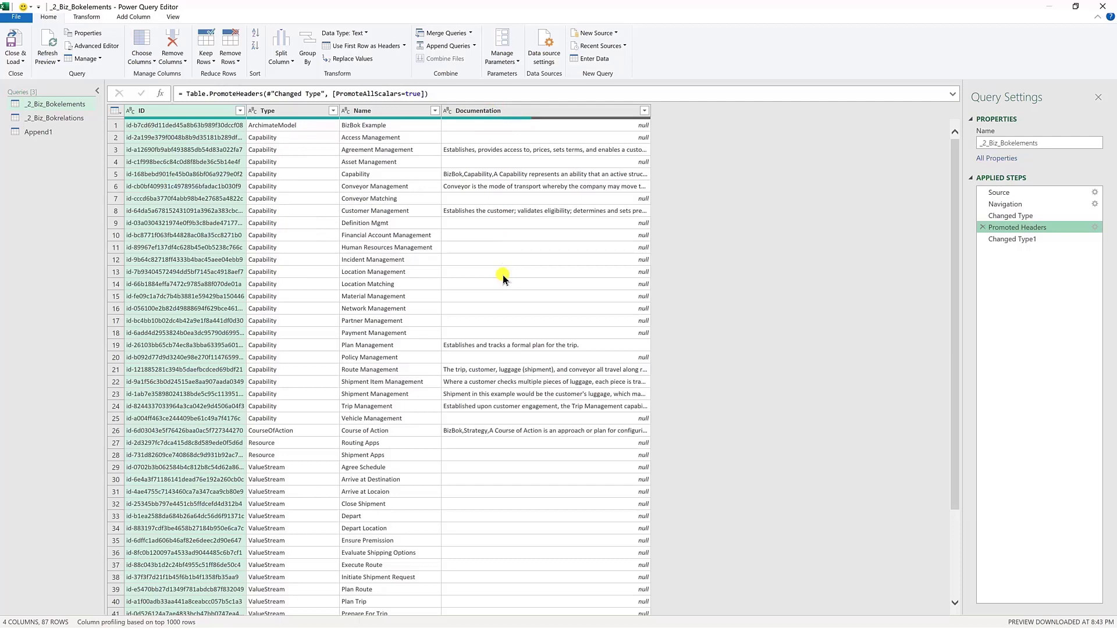
{"action": "left_click", "coordinate": [1018, 239]}
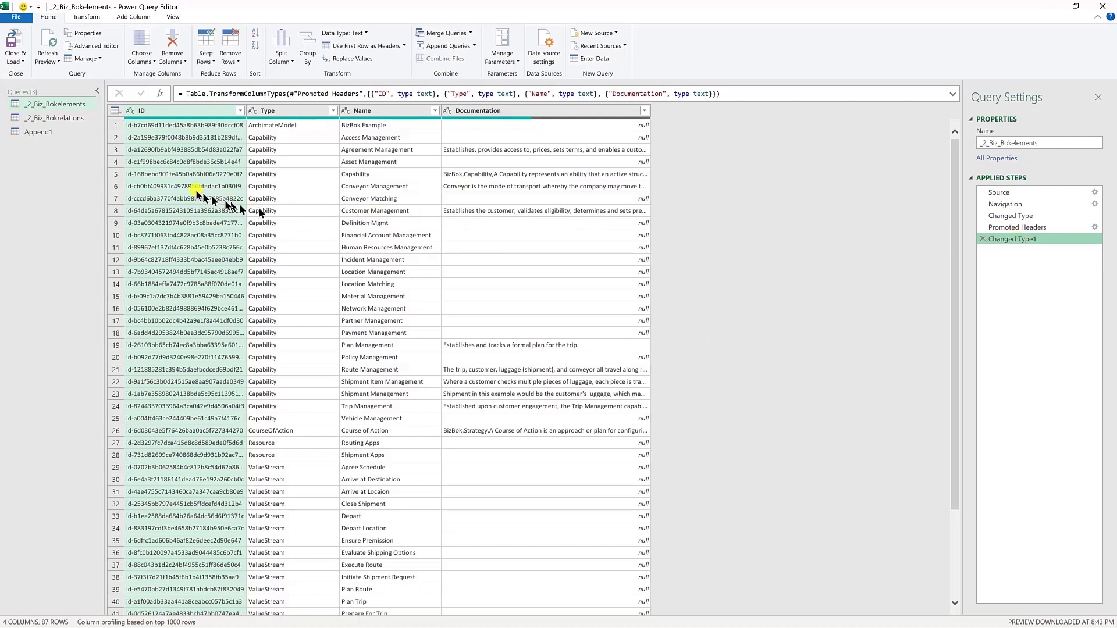
Step: Preview _2_Biz_Bokrelations: 137 rows including the Source and Target id columns
{"action": "left_click", "coordinate": [40, 118]}
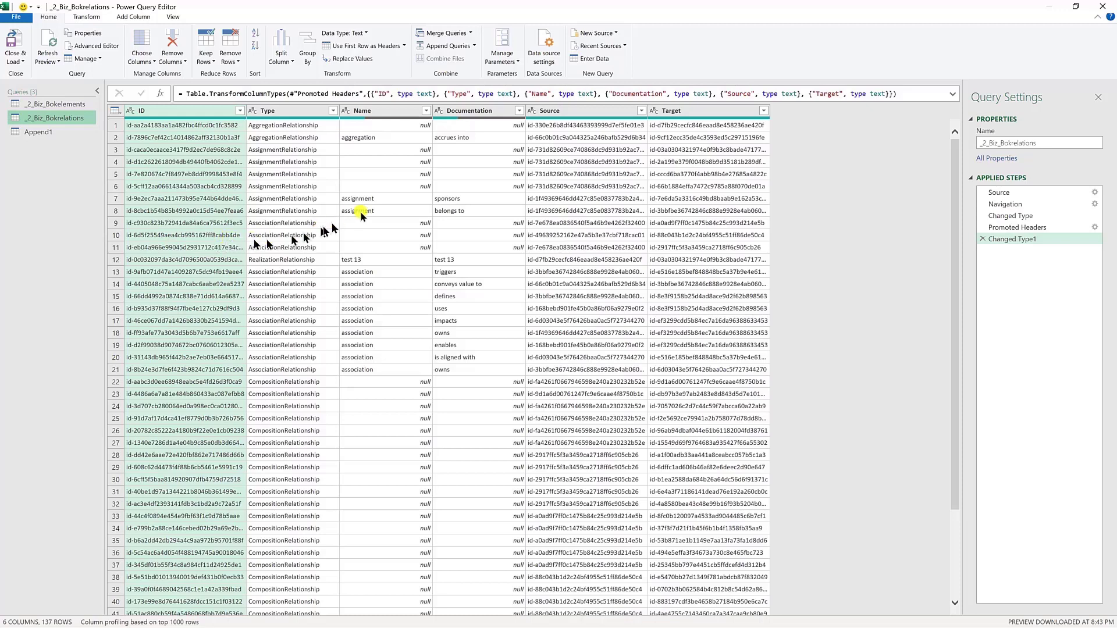
{"action": "scroll", "coordinate": [384, 145], "scroll_direction": "down", "scroll_amount": 1}
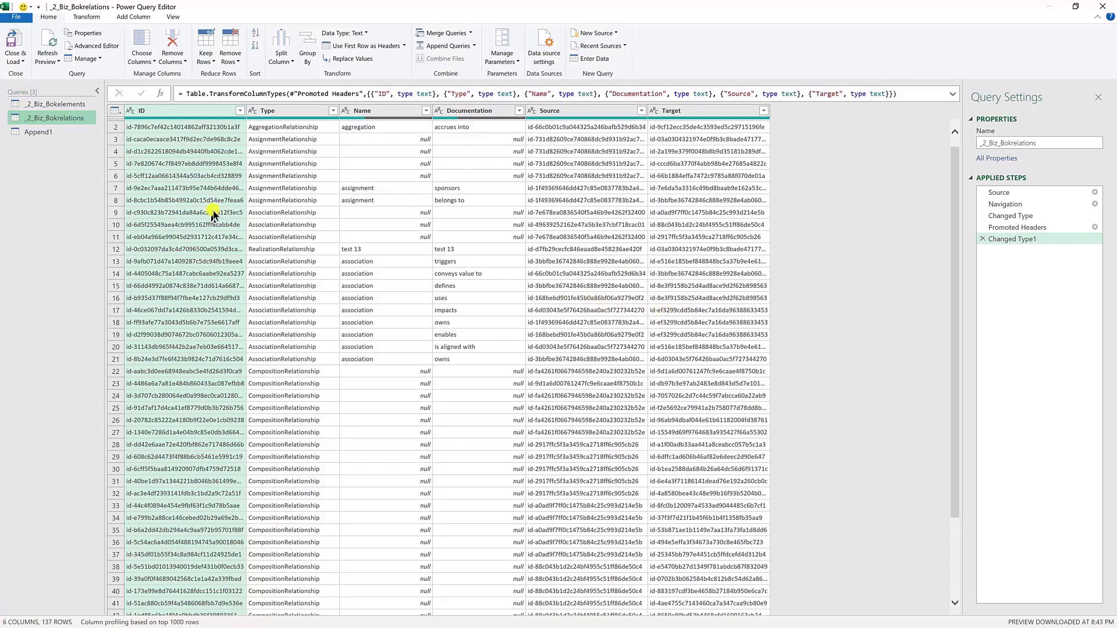
Step: Close Power Query Editor to return to the Cross Mapping pivot totalling 137
{"action": "left_click", "coordinate": [42, 117]}
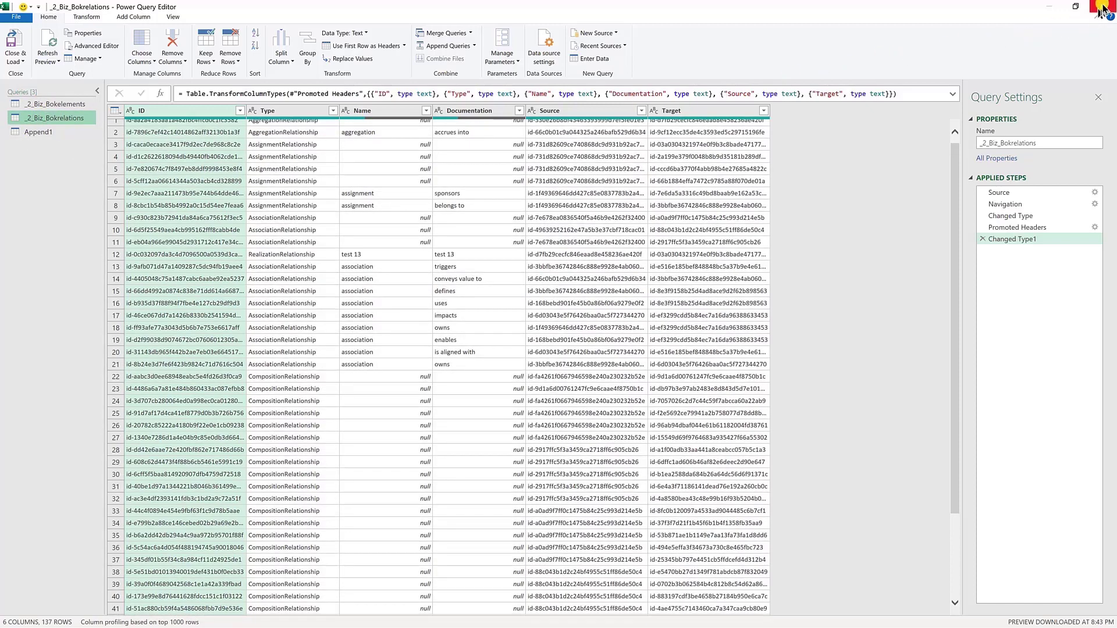
{"action": "left_click", "coordinate": [1103, 9]}
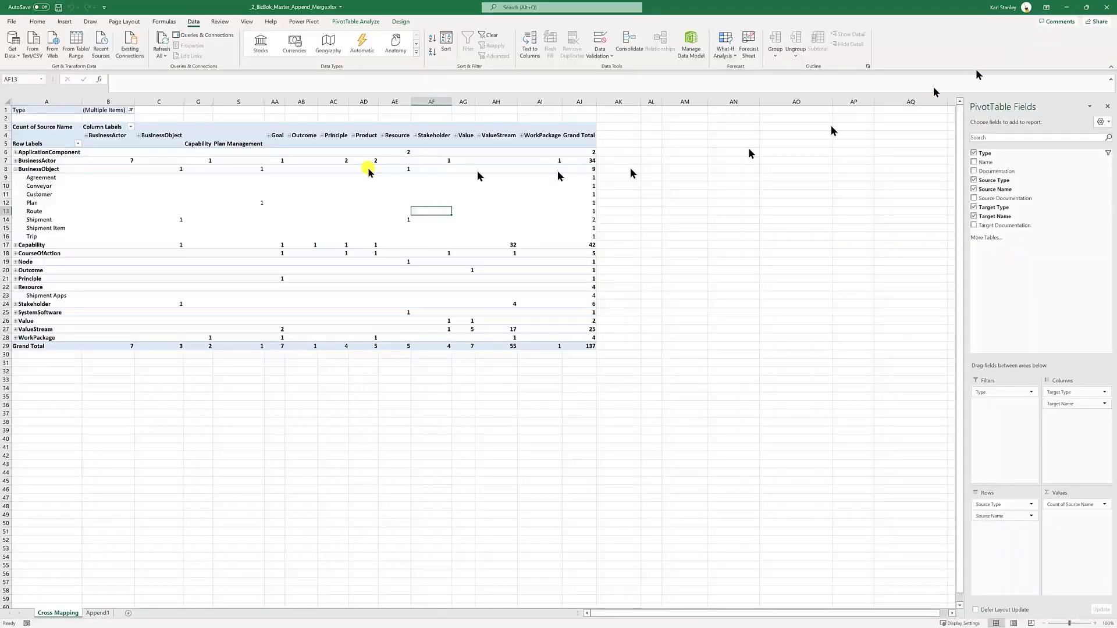
Step: Start an Append from Get Data > Combine Queries, cancel it, and reopen Get Data
{"action": "left_click", "coordinate": [14, 58]}
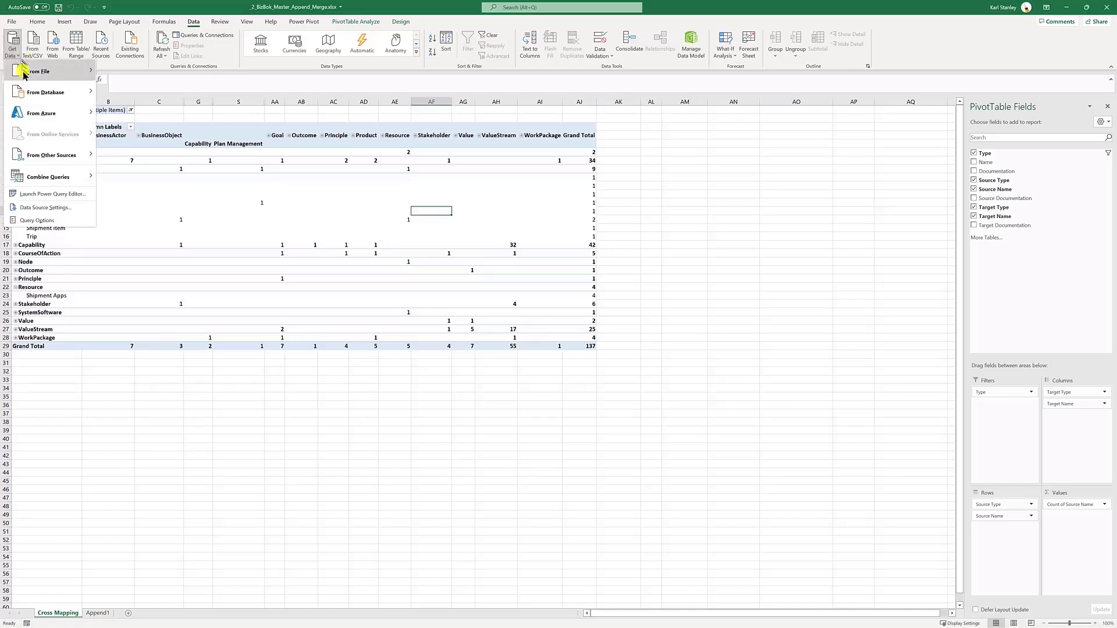
{"action": "mouse_move", "coordinate": [34, 177]}
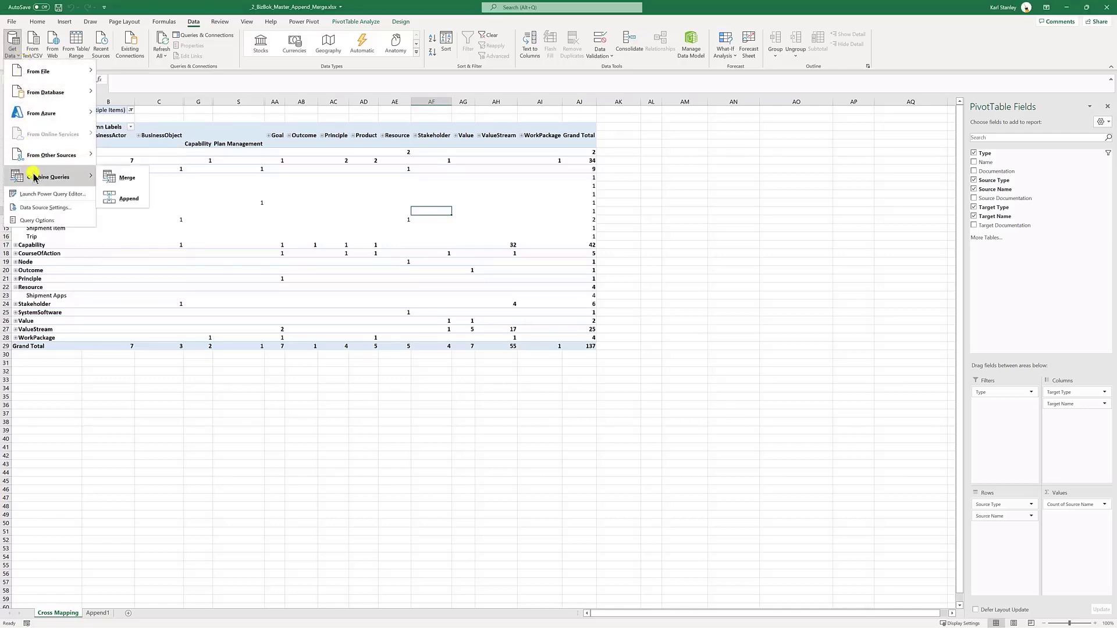
{"action": "left_click", "coordinate": [121, 200]}
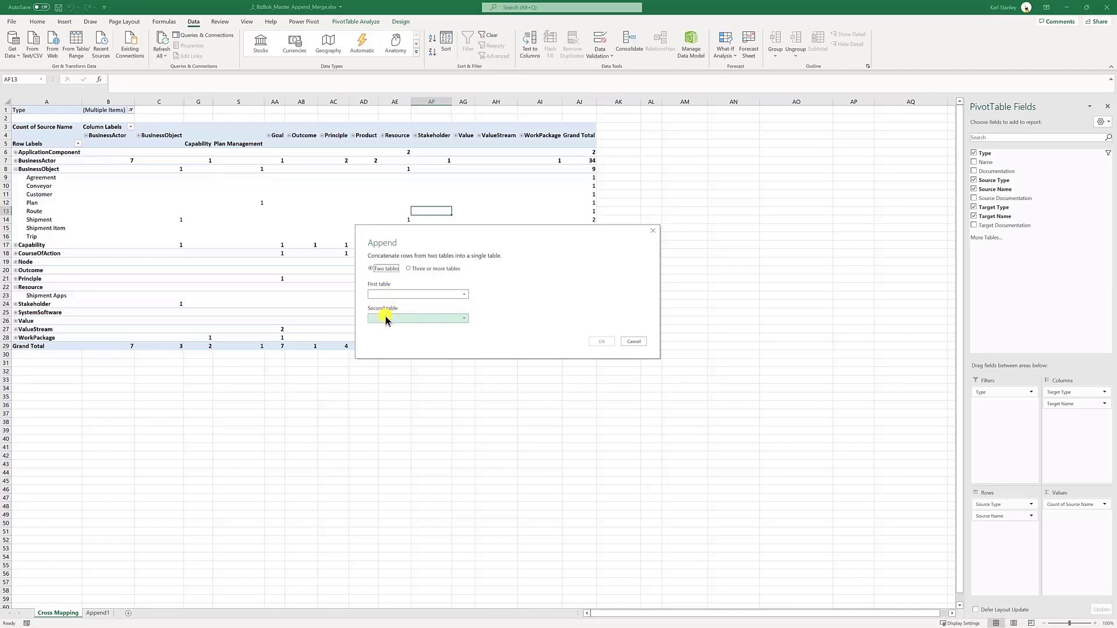
{"action": "left_click", "coordinate": [633, 343]}
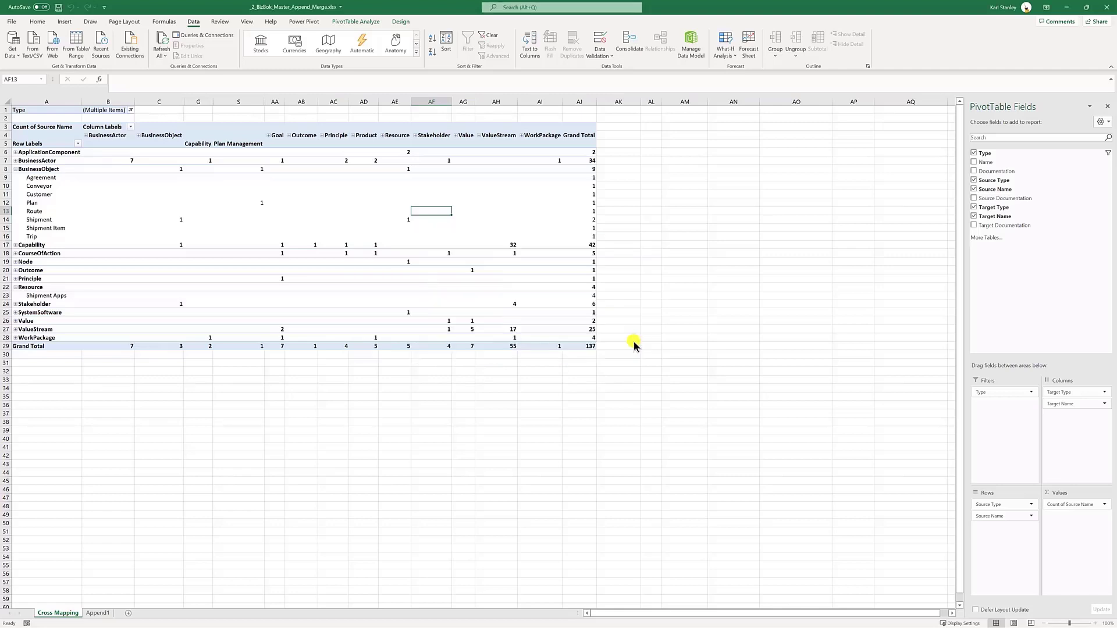
{"action": "left_click", "coordinate": [14, 57]}
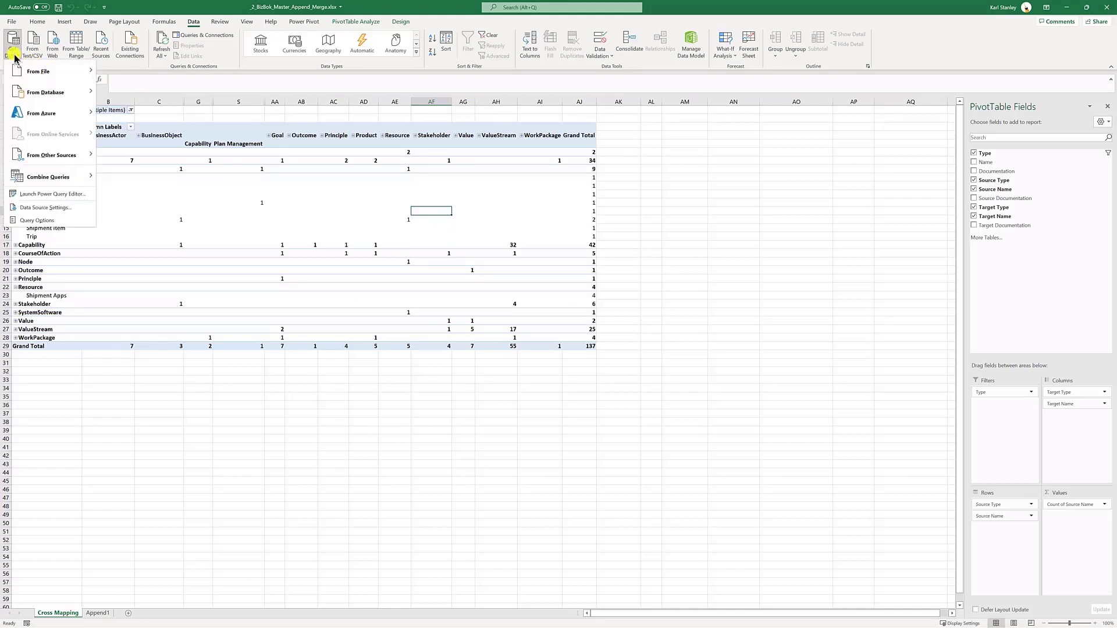
Step: Open Append1's Source step, which combines both Bok queries into 224 rows
{"action": "left_click", "coordinate": [56, 196]}
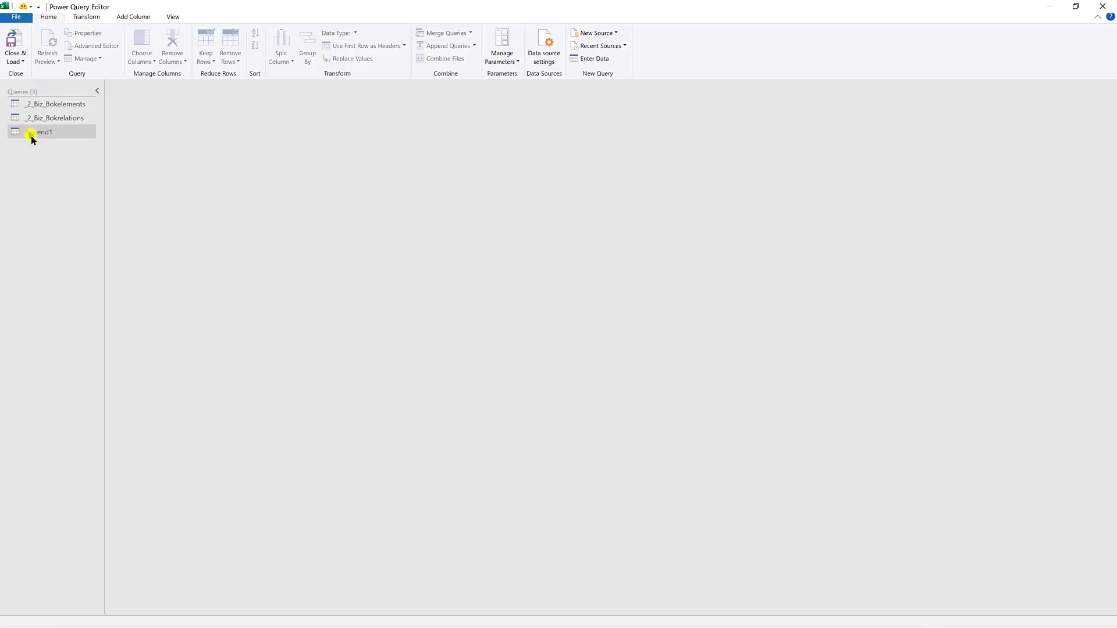
{"action": "left_click", "coordinate": [32, 138]}
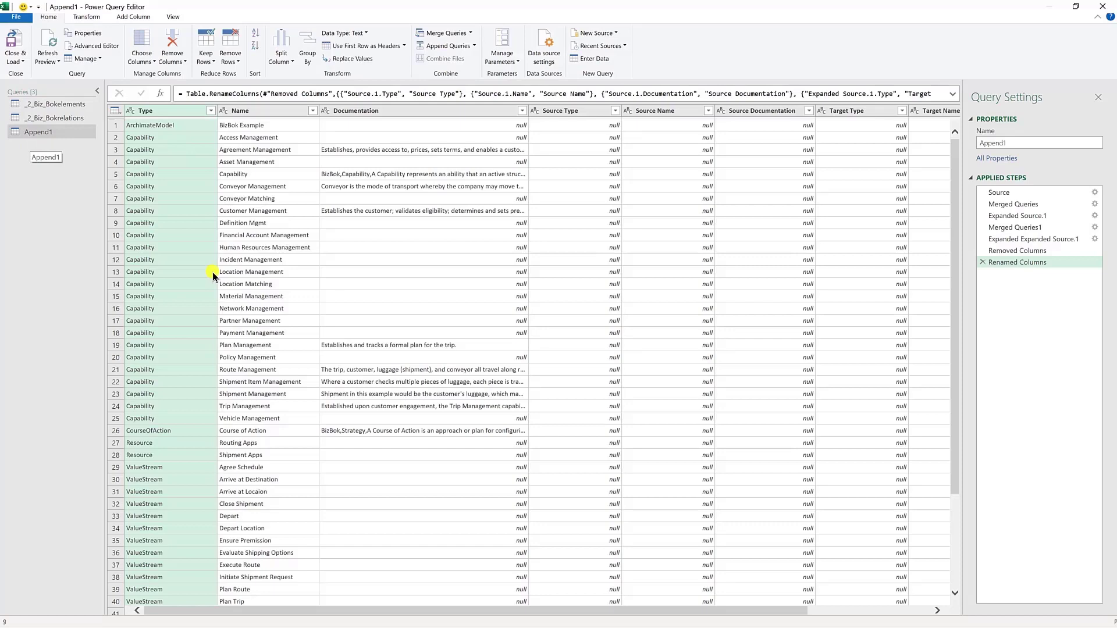
{"action": "left_click", "coordinate": [1009, 193]}
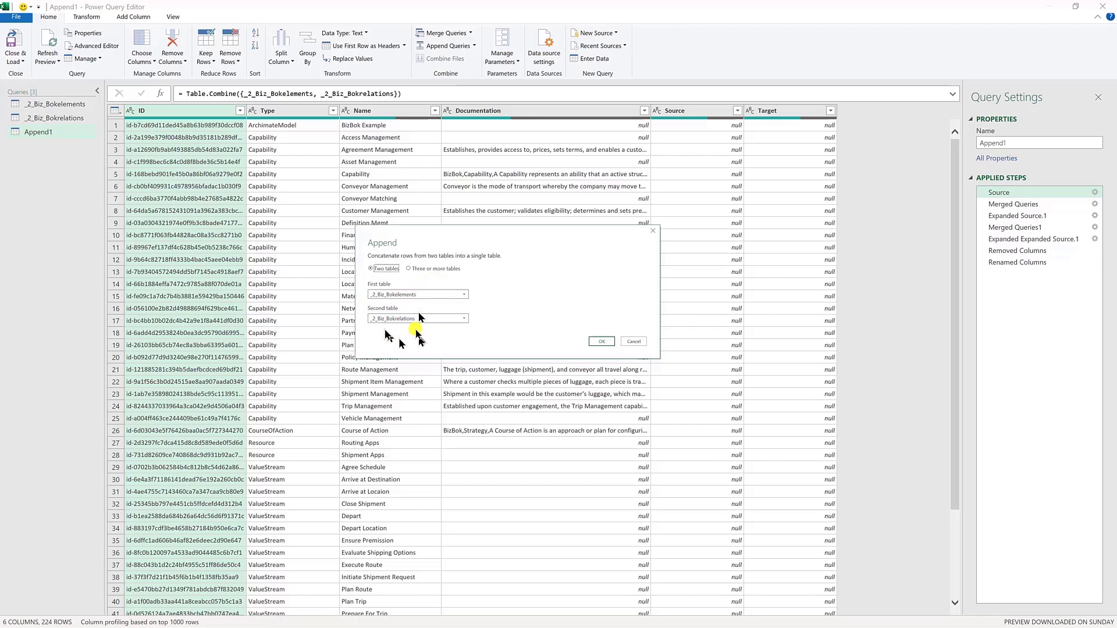
{"action": "key", "text": "Escape"}
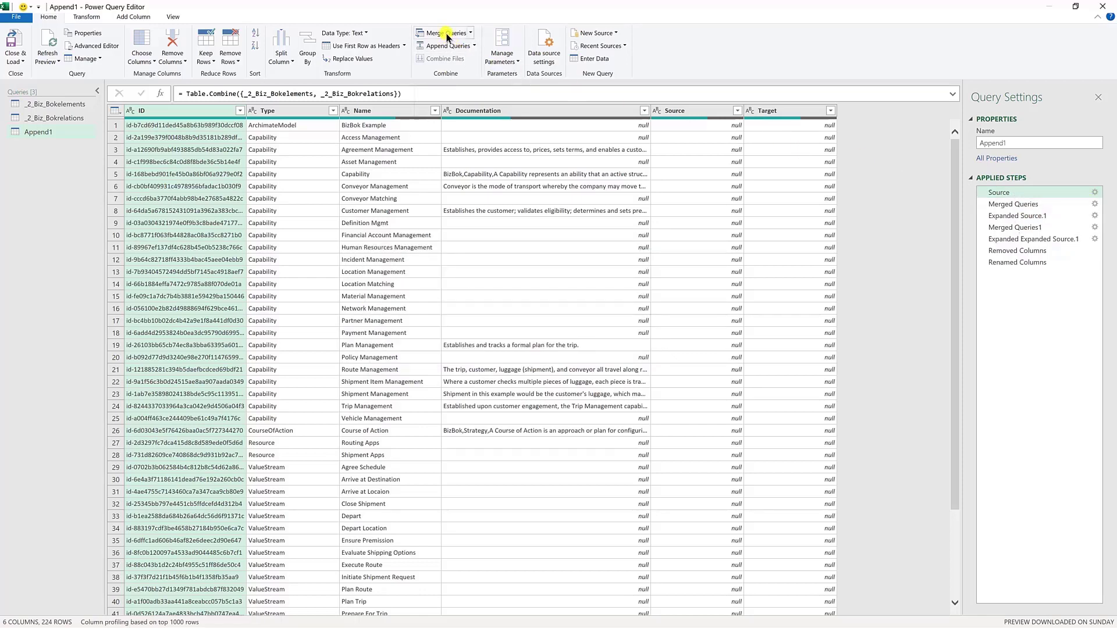
Step: Inspect the Merged Queries step joining Append1 to itself on Source = ID, leaving it unchanged
{"action": "left_click", "coordinate": [469, 34]}
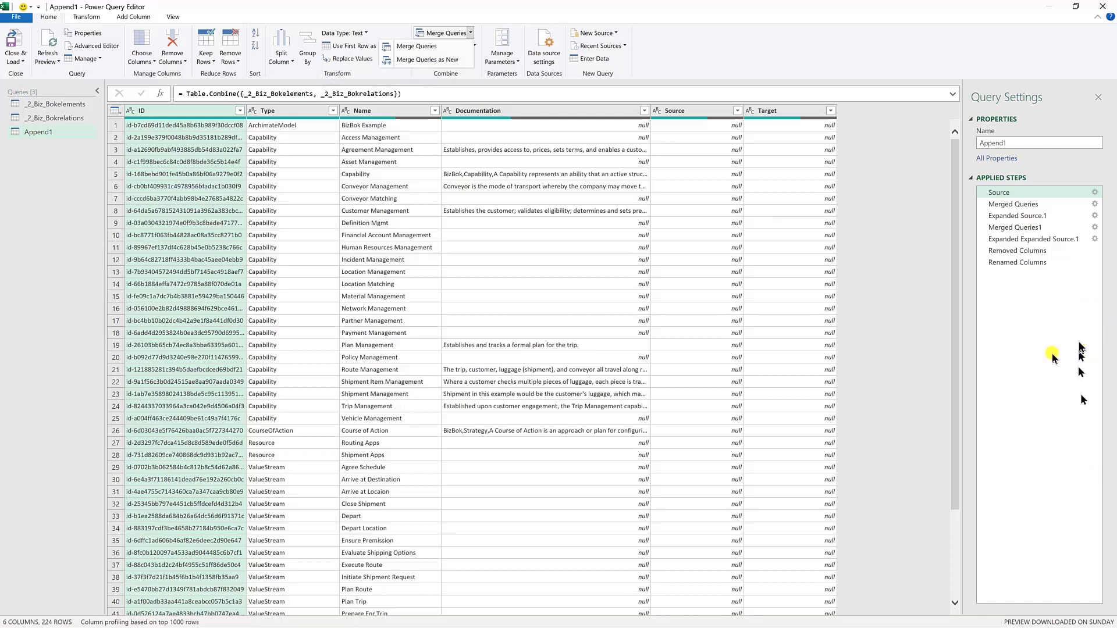
{"action": "left_click", "coordinate": [1094, 208]}
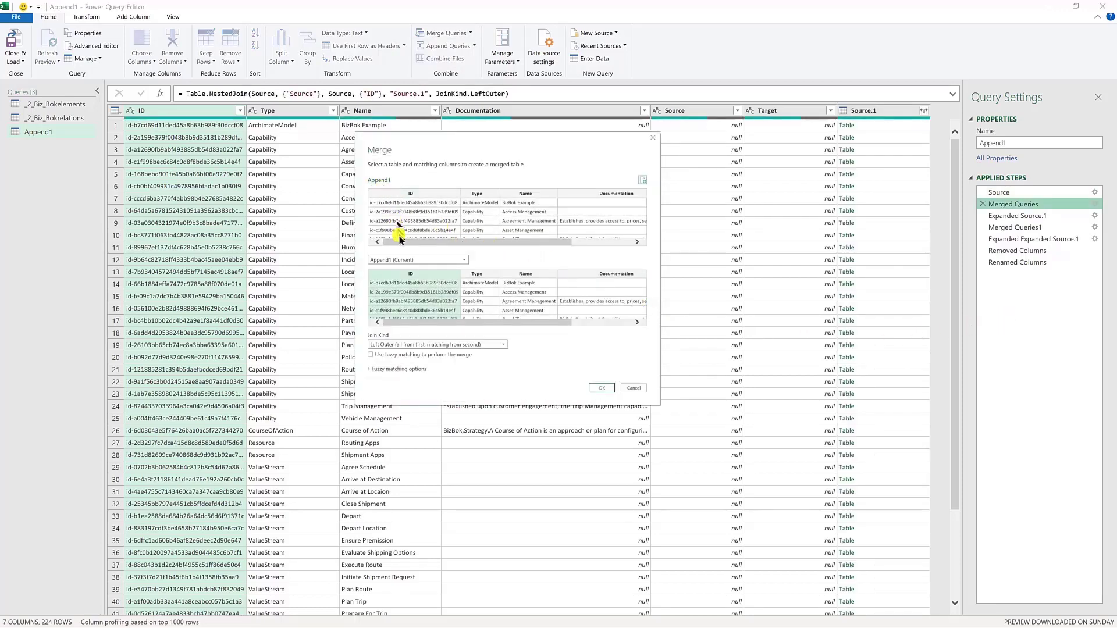
{"action": "left_click_drag", "start_coordinate": [399, 240], "coordinate": [502, 242]}
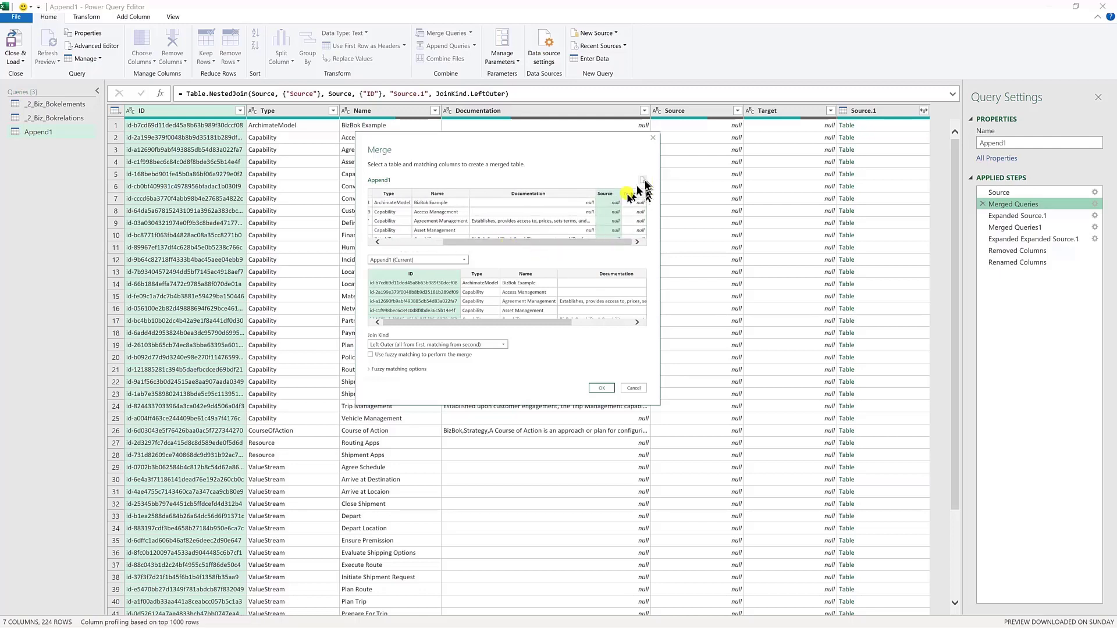
{"action": "left_click", "coordinate": [605, 205]}
{"action": "left_click", "coordinate": [465, 260]}
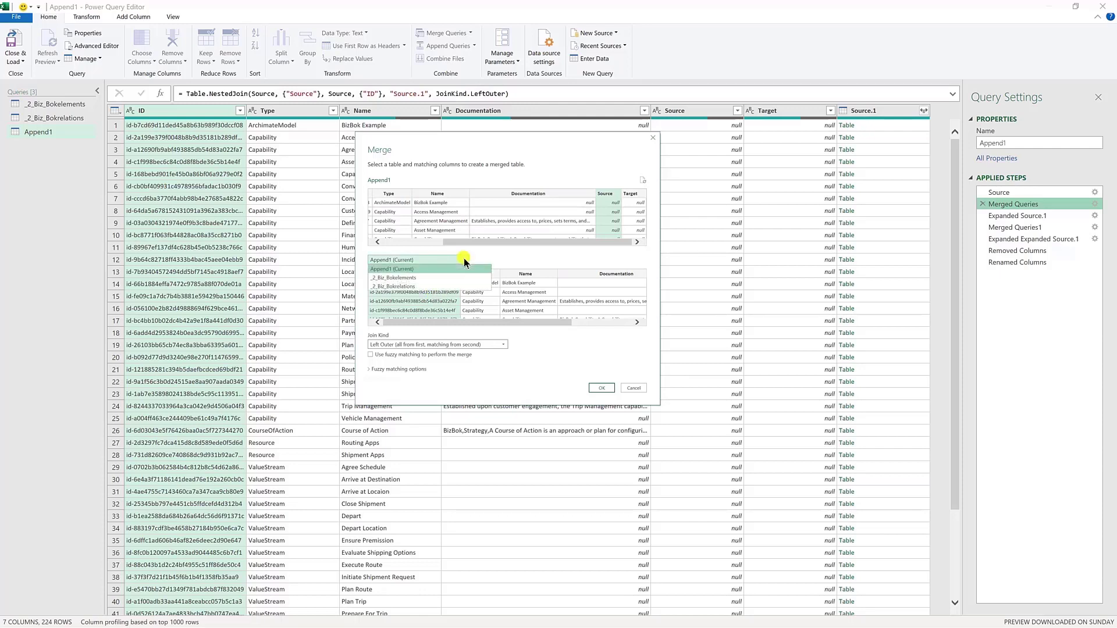
{"action": "left_click", "coordinate": [464, 260]}
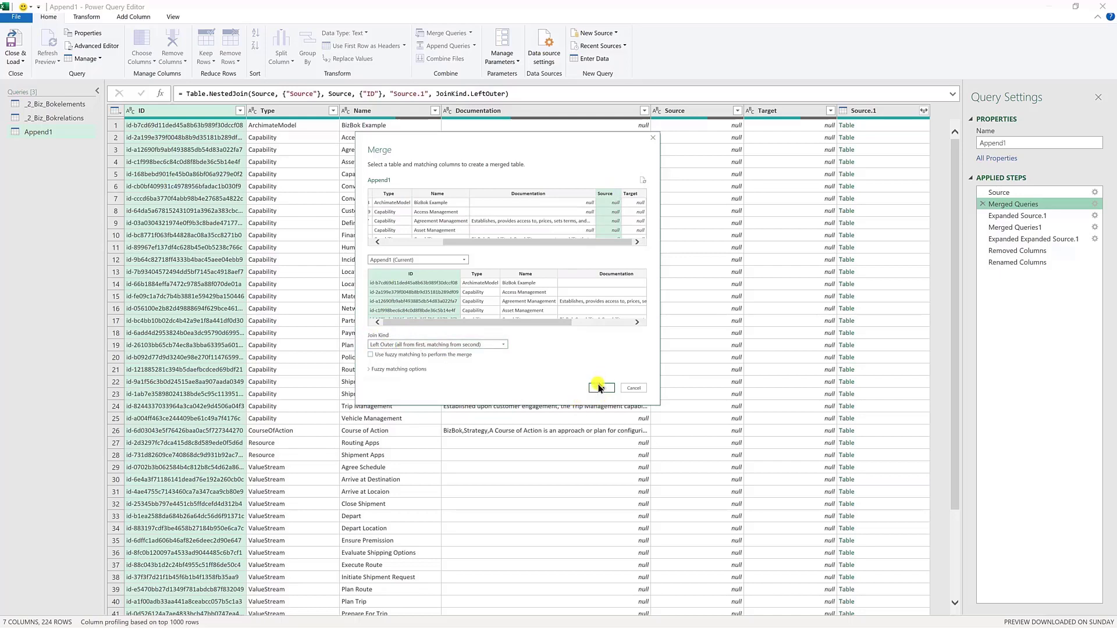
{"action": "left_click", "coordinate": [634, 387]}
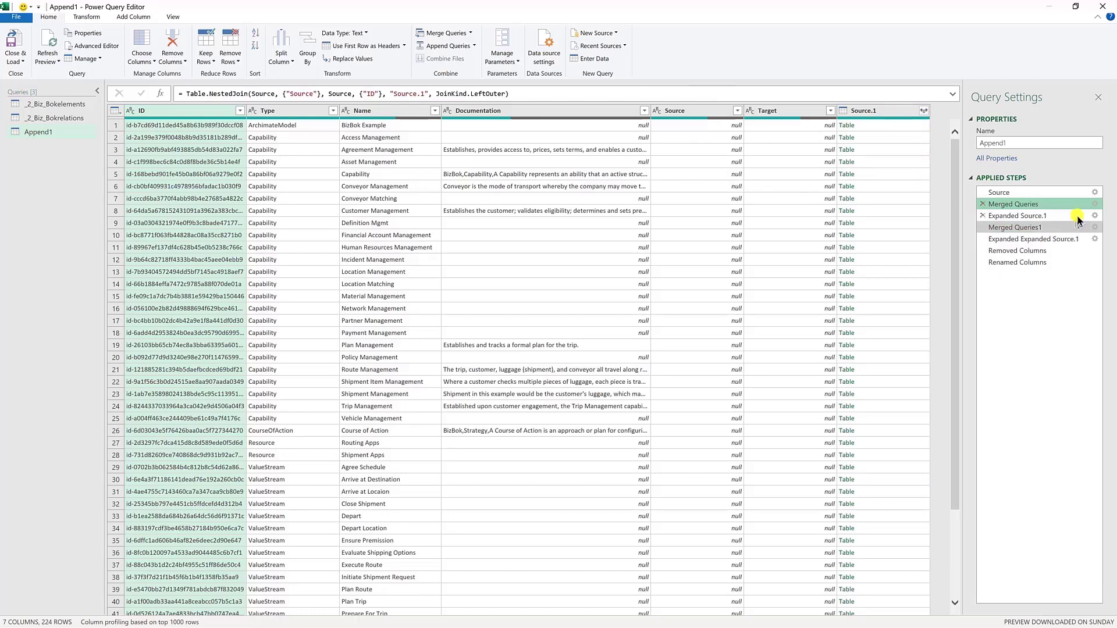
Step: Preview Expanded Source.1, scrolling to the new Source.1.Type, Name and Documentation columns
{"action": "left_click", "coordinate": [1046, 218]}
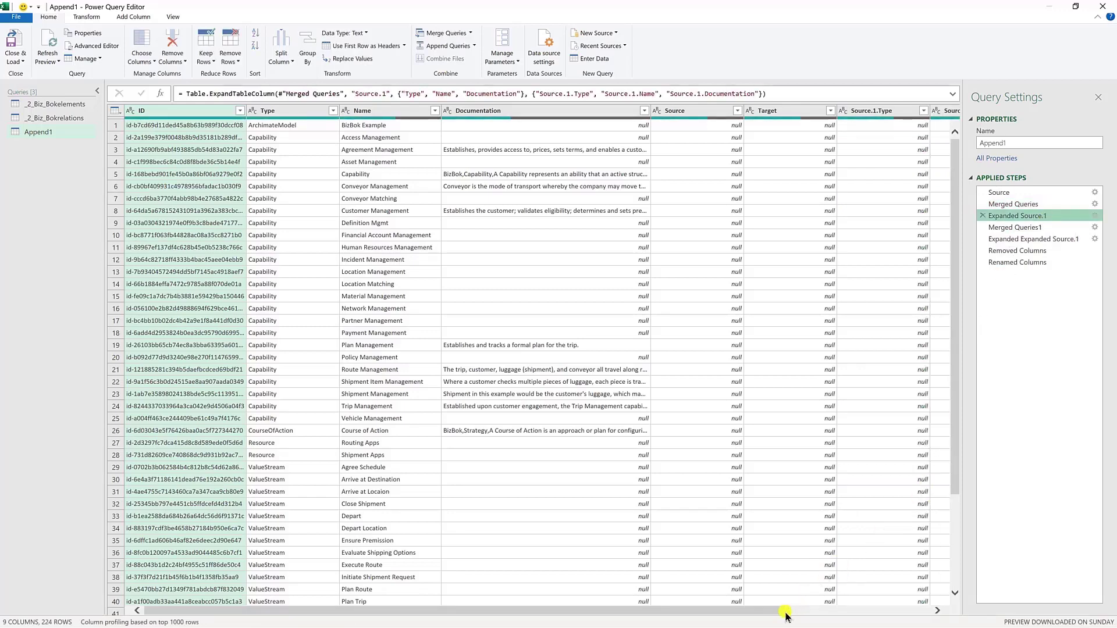
{"action": "left_click_drag", "start_coordinate": [784, 614], "coordinate": [930, 615]}
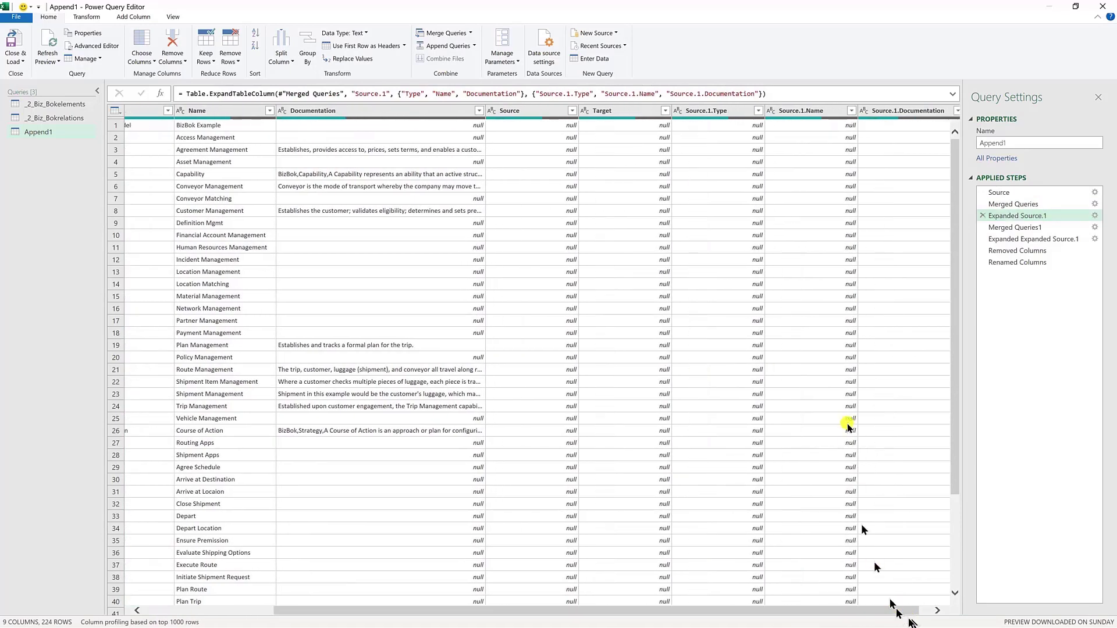
{"action": "scroll", "coordinate": [838, 306], "scroll_direction": "down", "scroll_amount": 2}
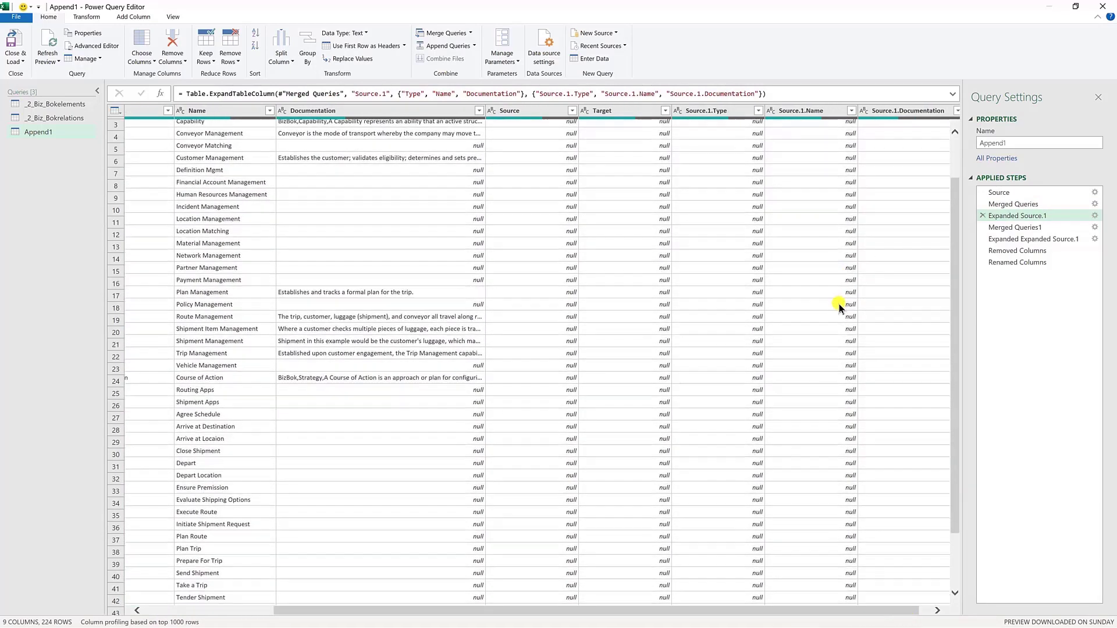
{"action": "scroll", "coordinate": [839, 305], "scroll_direction": "down", "scroll_amount": 3}
{"action": "scroll", "coordinate": [844, 355], "scroll_direction": "down", "scroll_amount": 1}
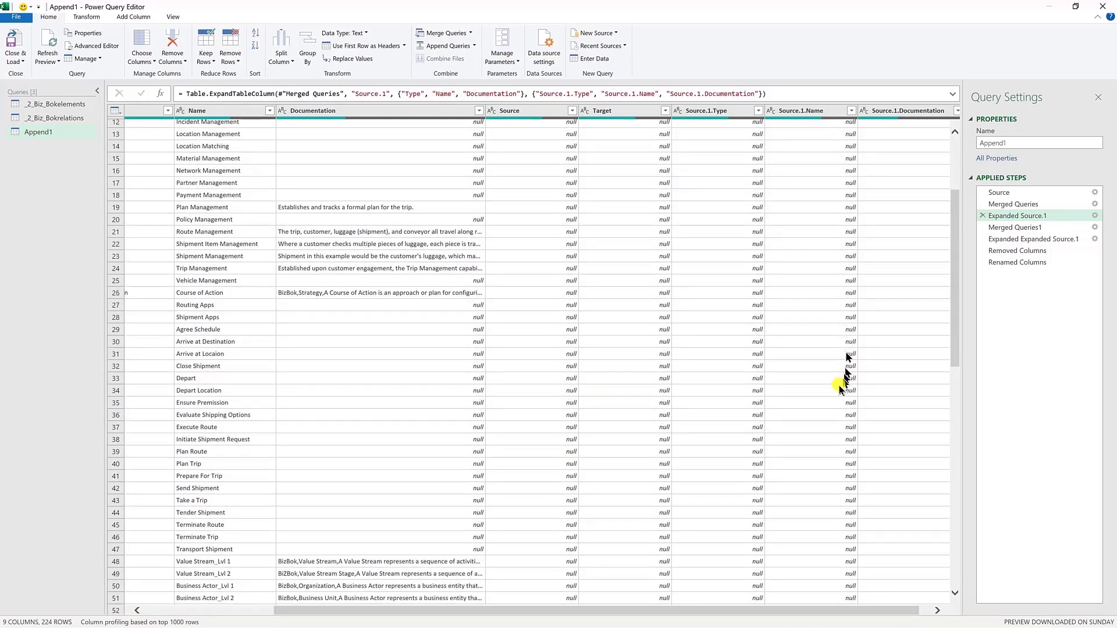
{"action": "scroll", "coordinate": [838, 390], "scroll_direction": "down", "scroll_amount": 15}
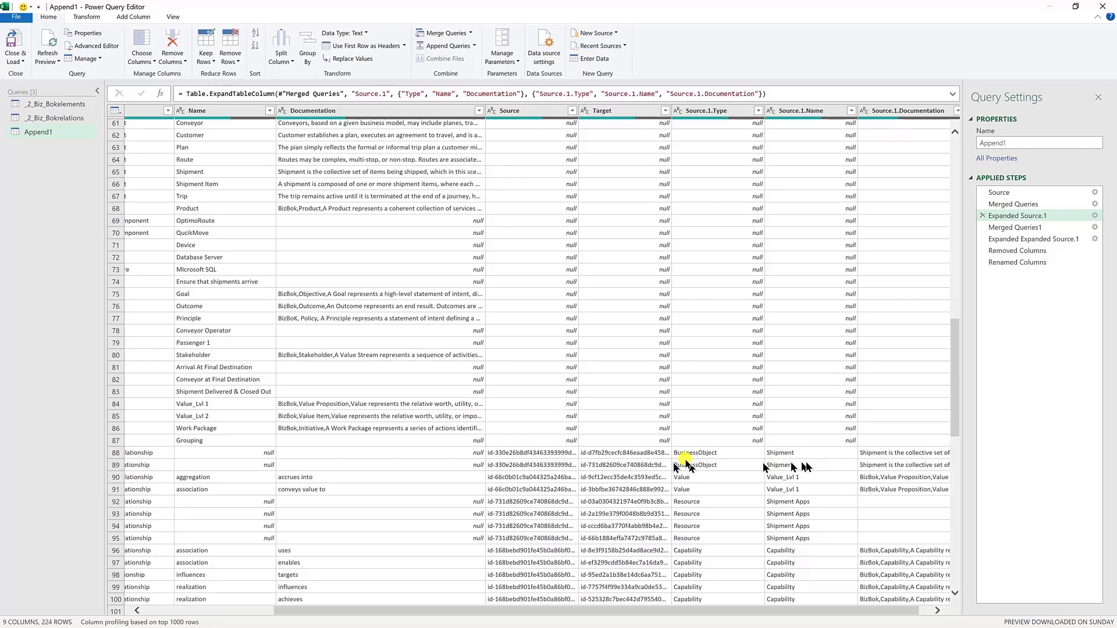
Step: Step through Append1's Target merge, expanded target details, removed columns and Renamed Columns stages
{"action": "left_click", "coordinate": [1013, 229]}
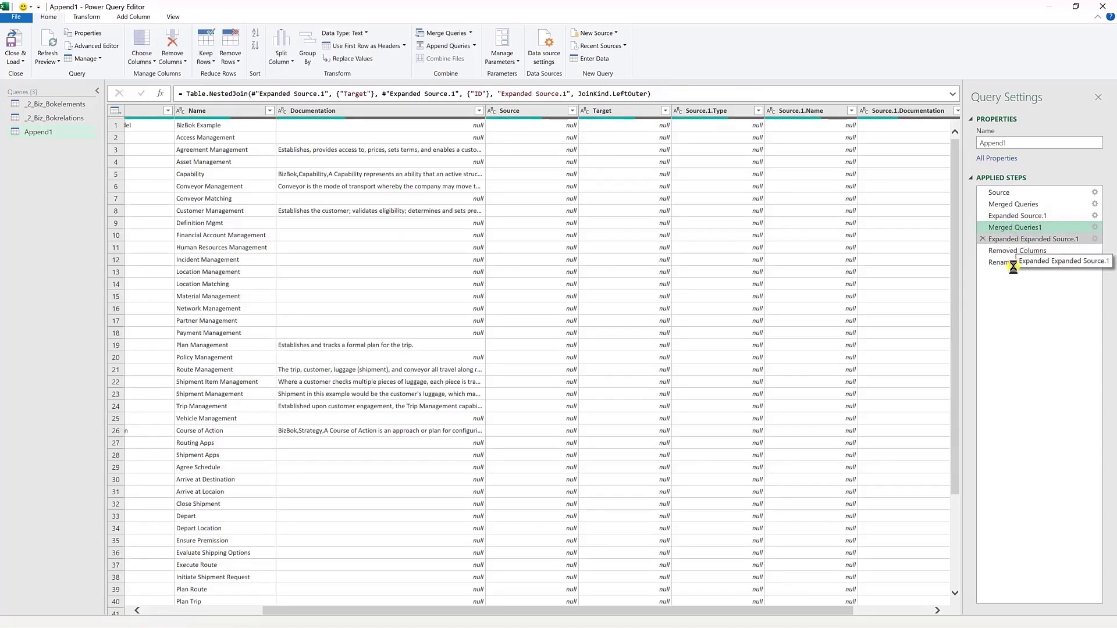
{"action": "left_click", "coordinate": [1019, 240]}
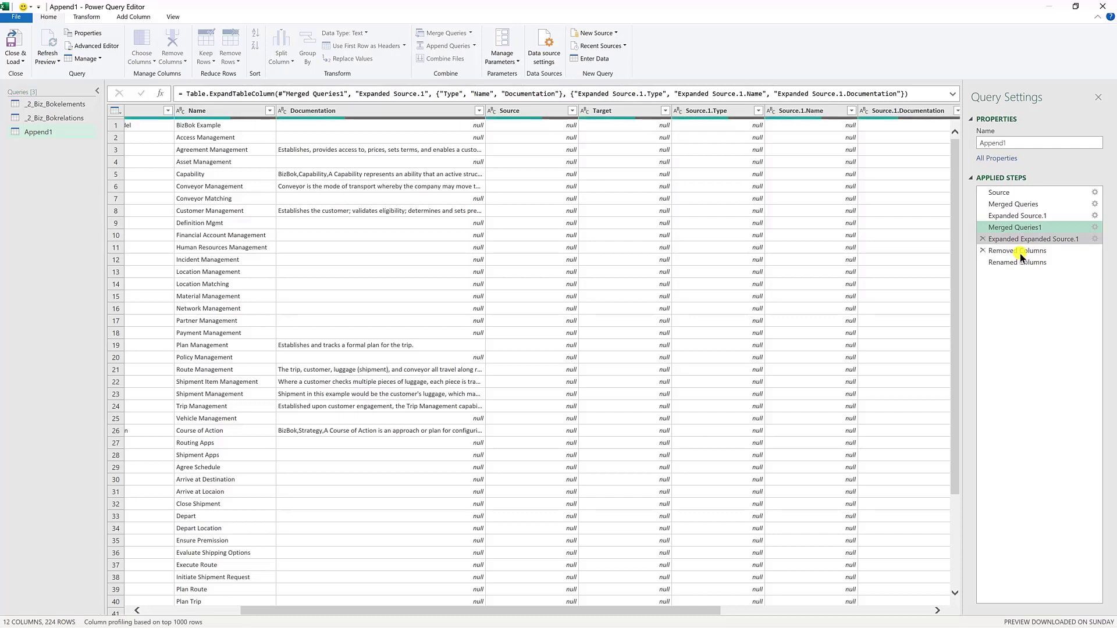
{"action": "left_click", "coordinate": [1022, 251]}
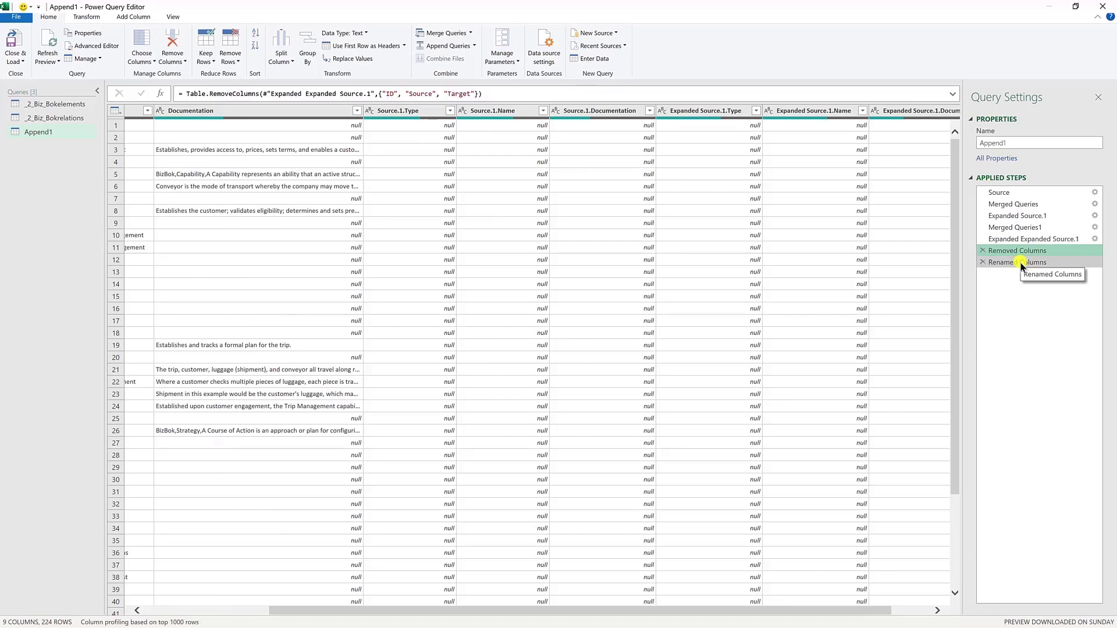
{"action": "left_click", "coordinate": [1022, 262]}
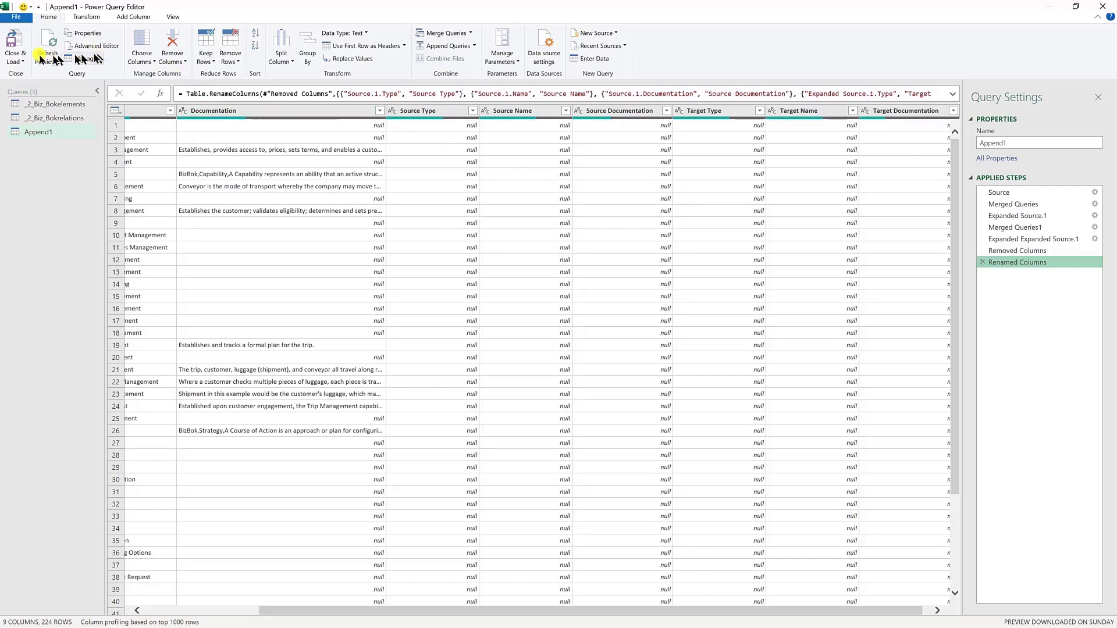
Step: Close & Load the Append1 query to its sheet, then scroll through the element and relationship rows
{"action": "left_click", "coordinate": [15, 61]}
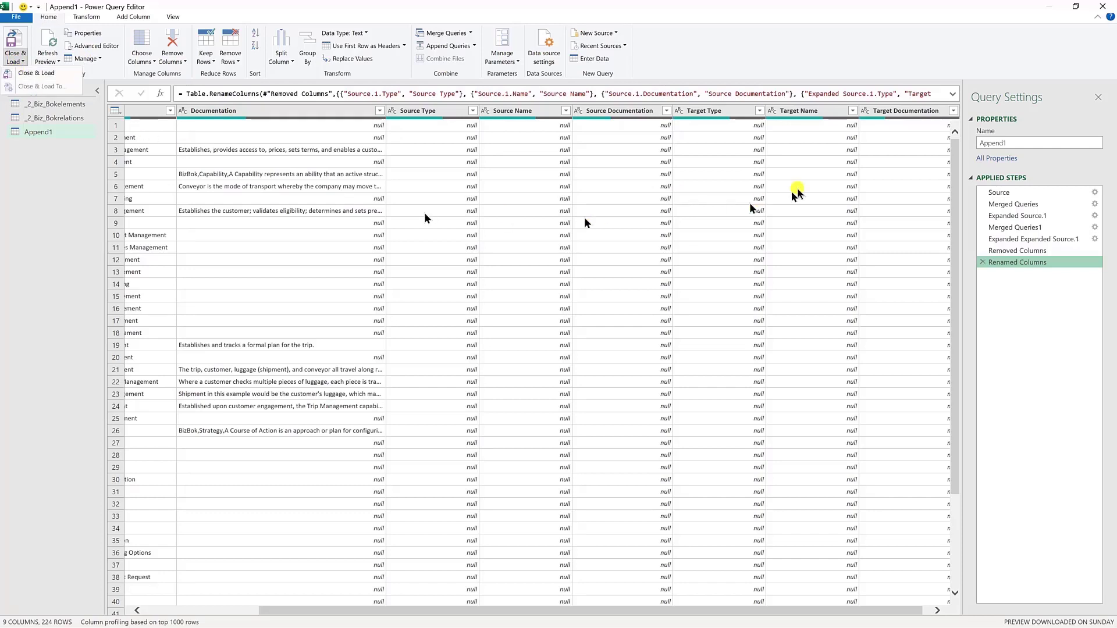
{"action": "left_click", "coordinate": [1101, 8]}
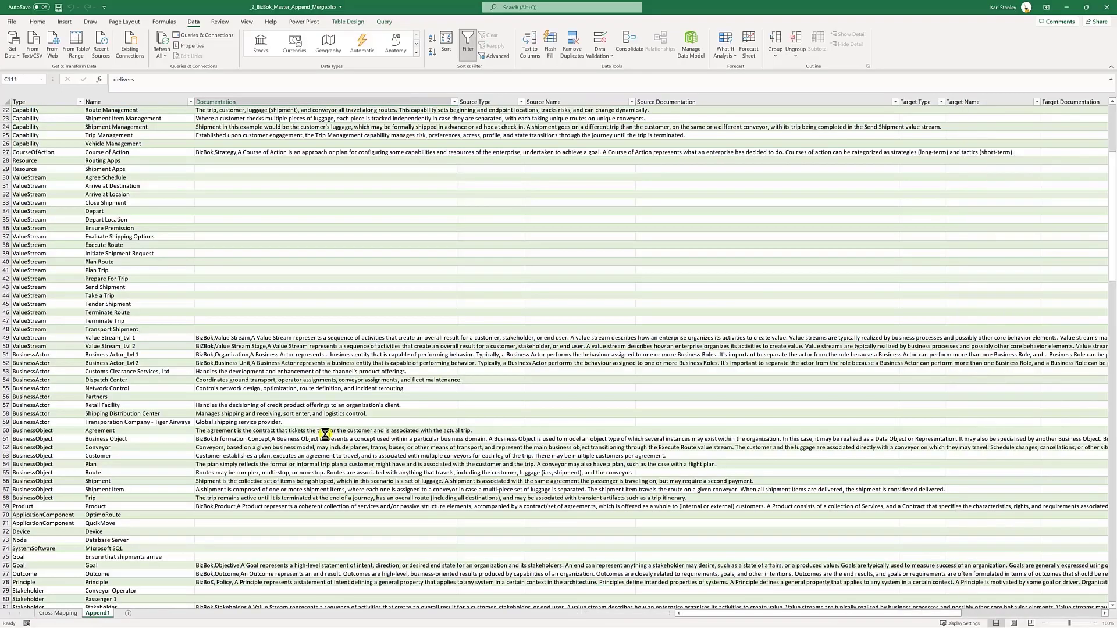
{"action": "scroll", "coordinate": [253, 437], "scroll_direction": "up", "scroll_amount": 5}
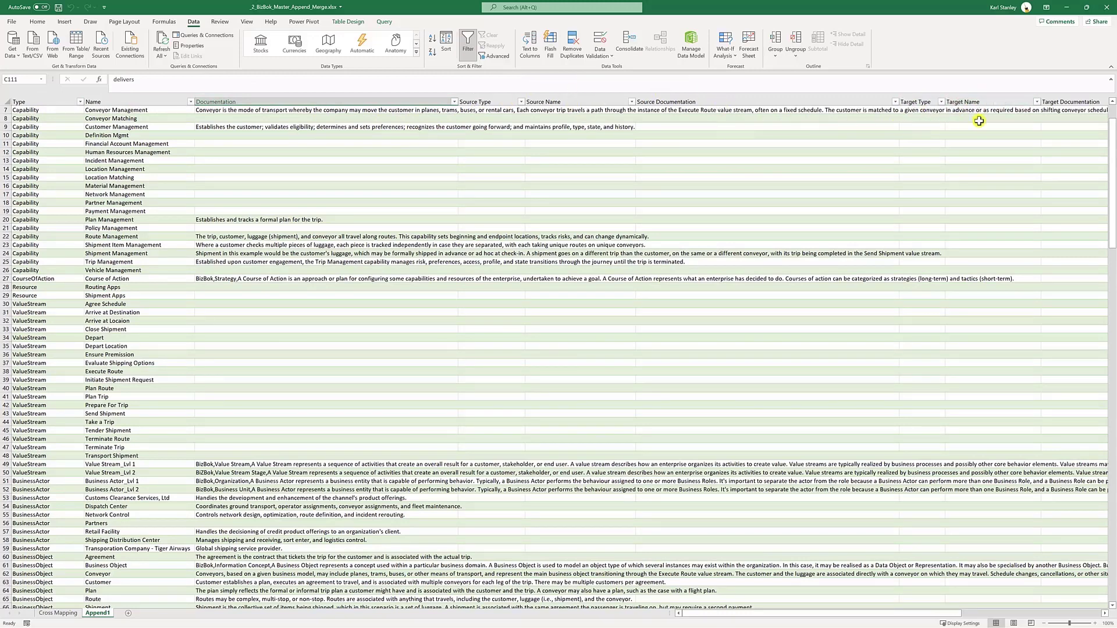
{"action": "scroll", "coordinate": [965, 388], "scroll_direction": "down", "scroll_amount": 1}
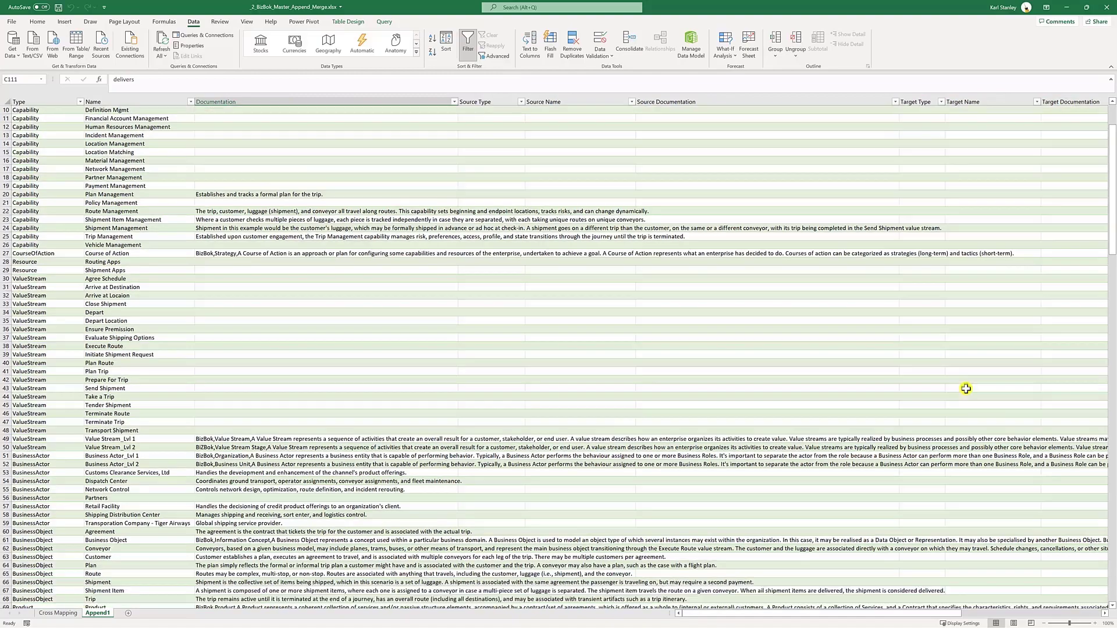
{"action": "scroll", "coordinate": [965, 388], "scroll_direction": "down", "scroll_amount": 18}
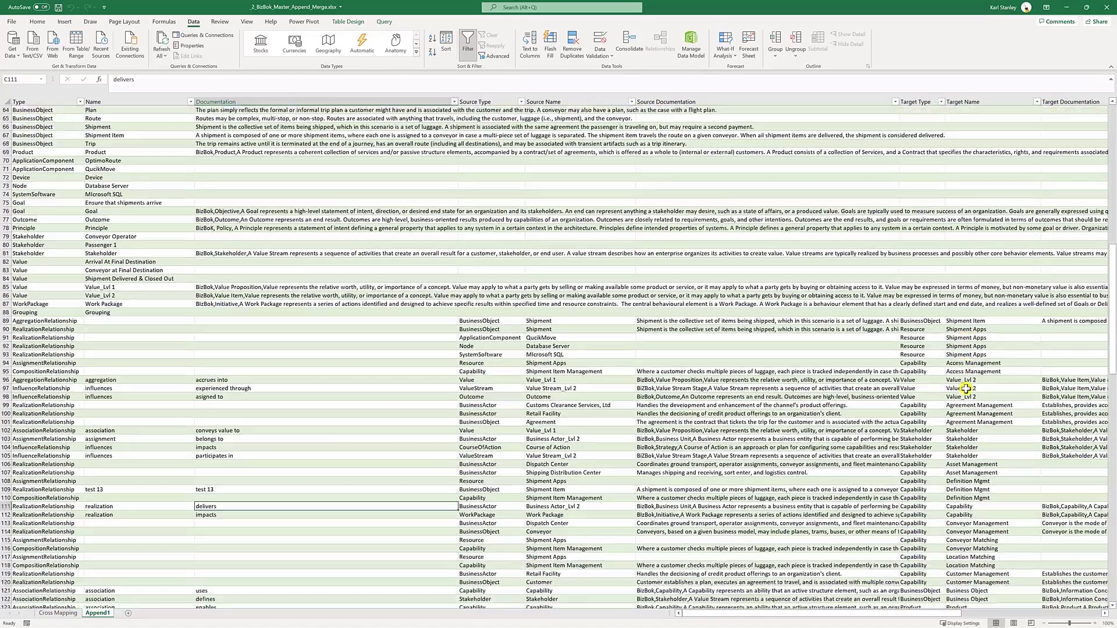
{"action": "scroll", "coordinate": [966, 388], "scroll_direction": "down", "scroll_amount": 1}
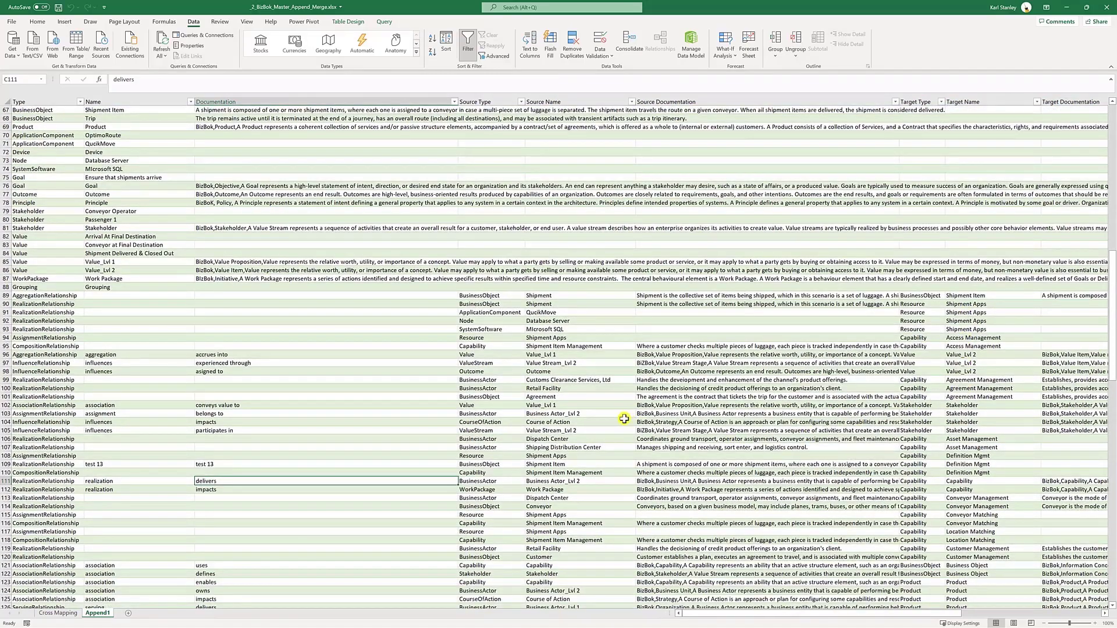
{"action": "scroll", "coordinate": [631, 417], "scroll_direction": "down", "scroll_amount": 4}
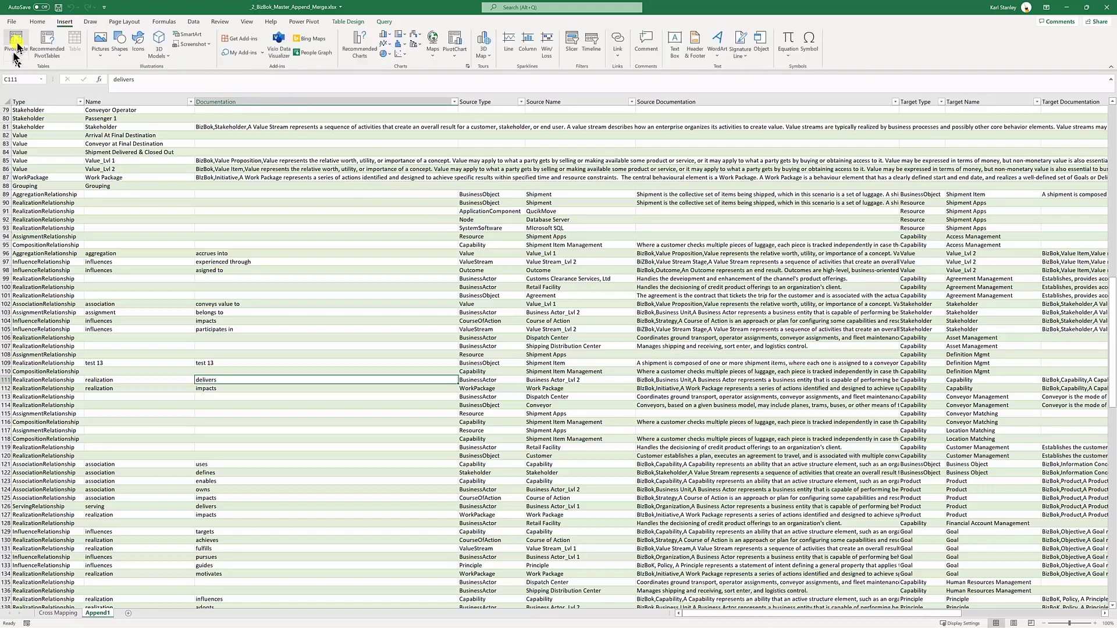
Step: Look at the PivotTable creation options without using them, then return to the Cross Mapping sheet
{"action": "left_click", "coordinate": [333, 346]}
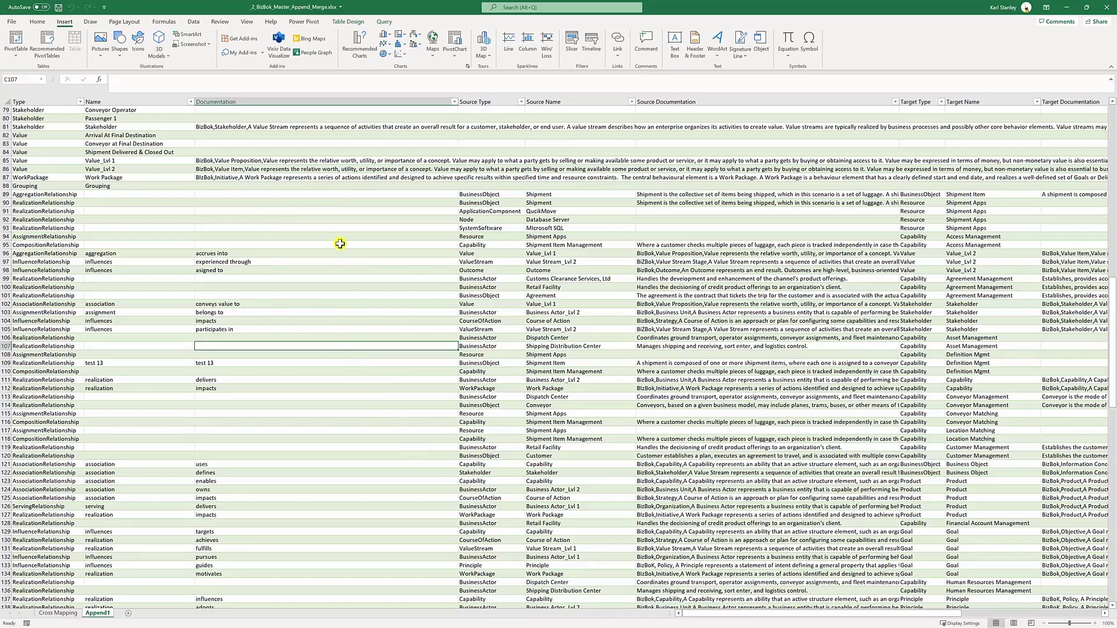
{"action": "left_click", "coordinate": [16, 50]}
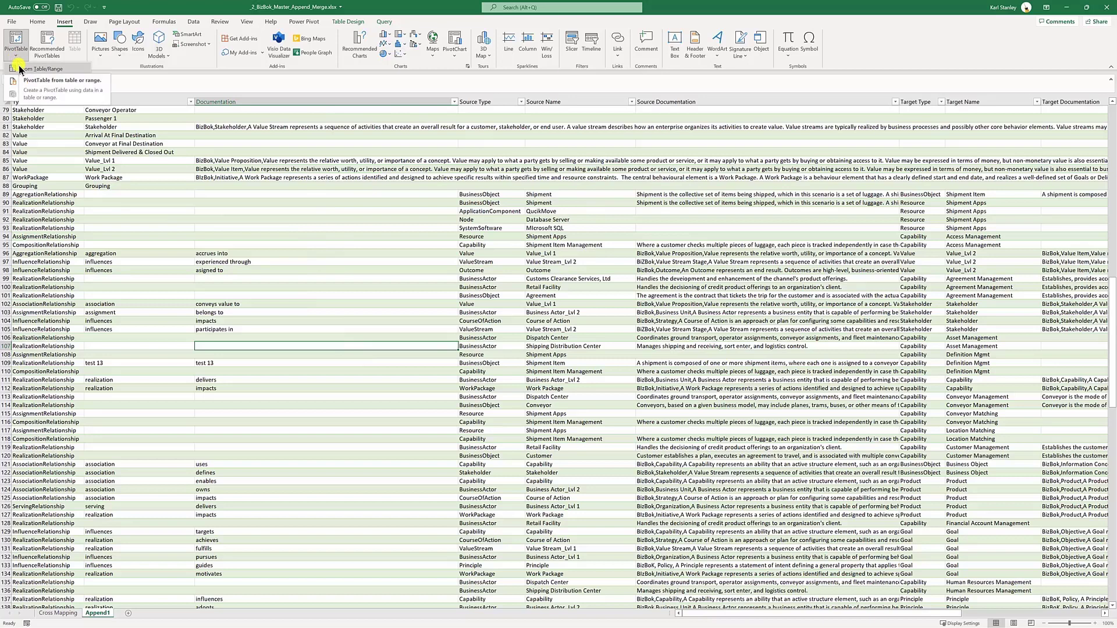
{"action": "left_click", "coordinate": [56, 616]}
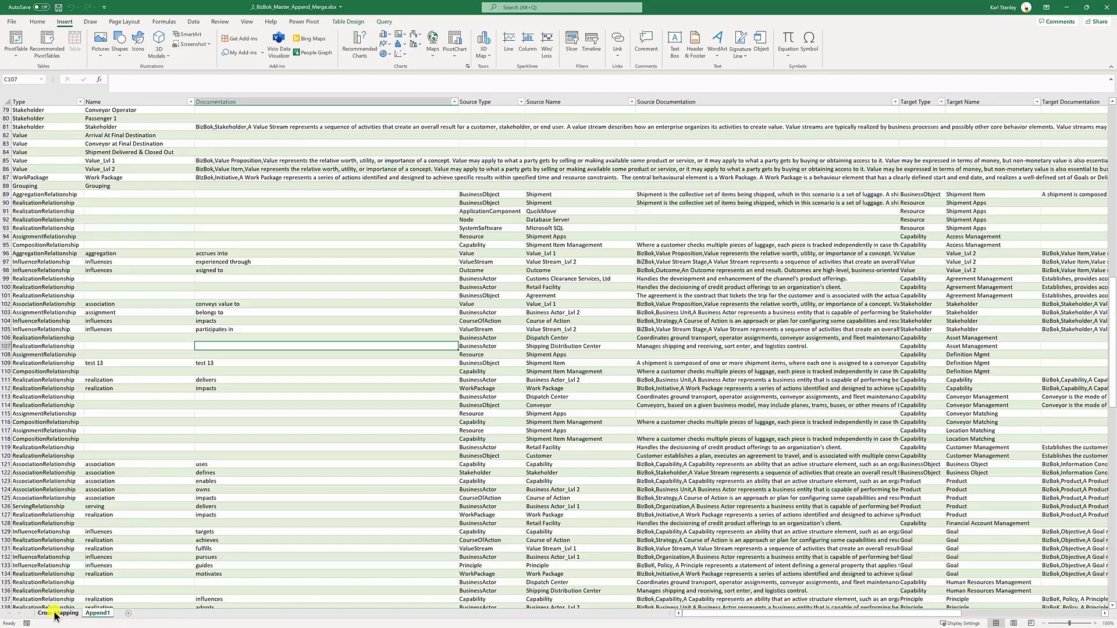
{"action": "left_click", "coordinate": [55, 613]}
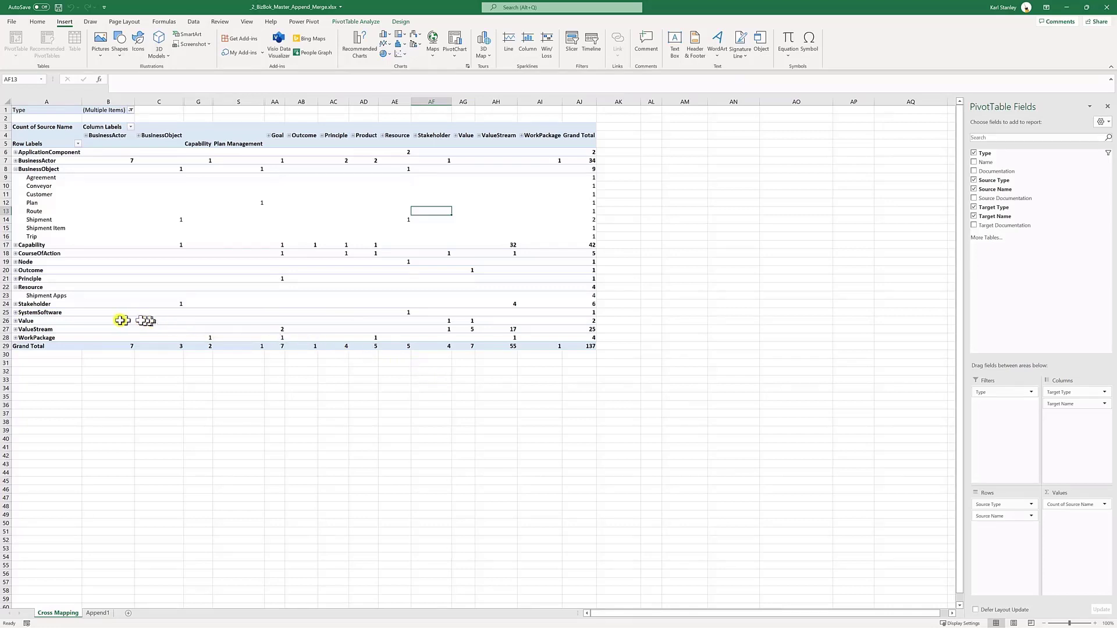
{"action": "mouse_move", "coordinate": [120, 321]}
{"action": "mouse_move", "coordinate": [978, 155]}
{"action": "left_mouse_down"}
{"action": "mouse_move", "coordinate": [998, 152]}
{"action": "mouse_move", "coordinate": [976, 157]}
{"action": "left_mouse_up"}
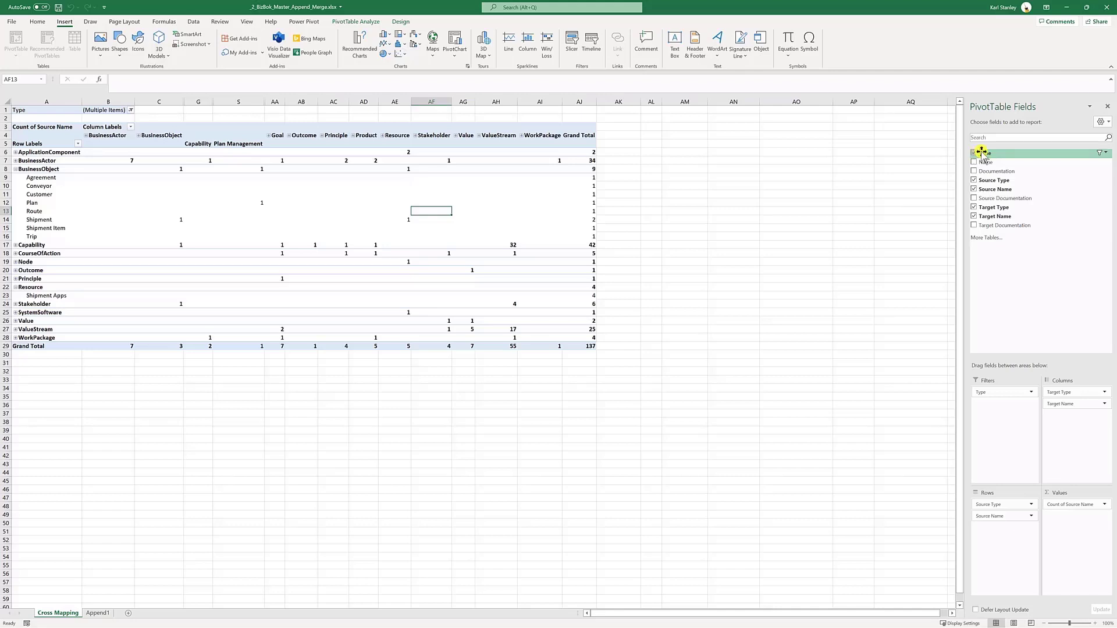
{"action": "left_click_drag", "start_coordinate": [981, 154], "coordinate": [997, 413]}
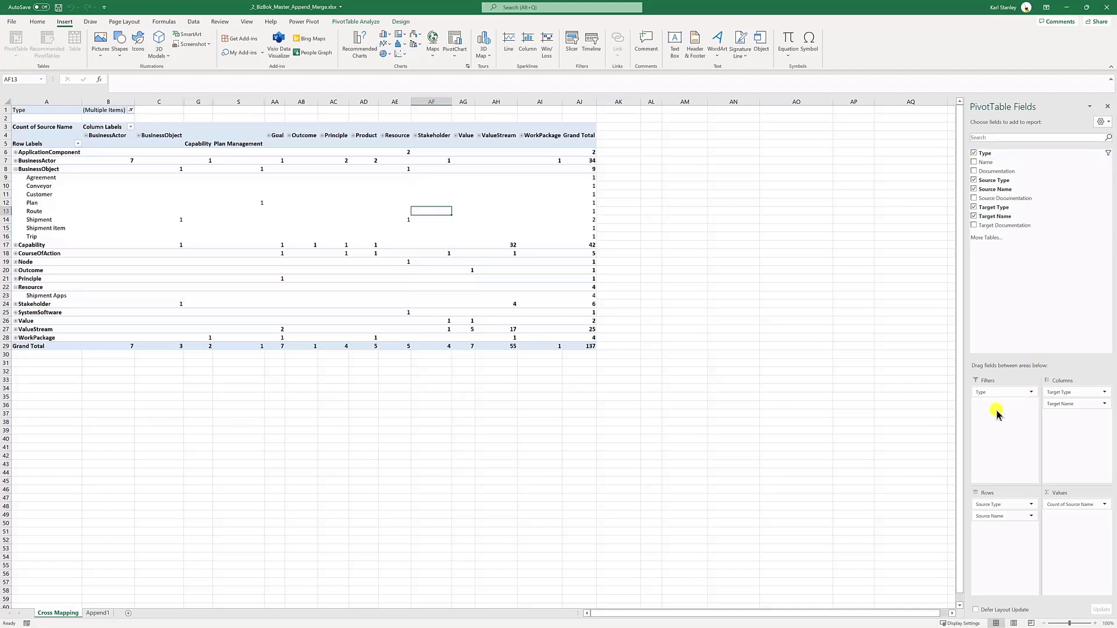
{"action": "left_click", "coordinate": [130, 111]}
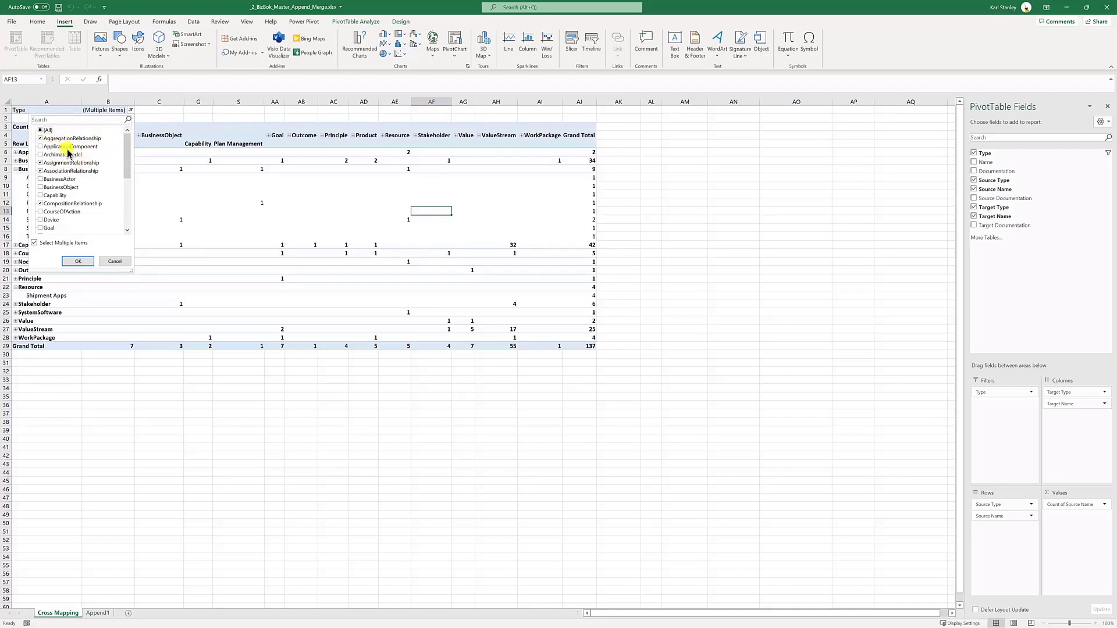
{"action": "left_click", "coordinate": [228, 116]}
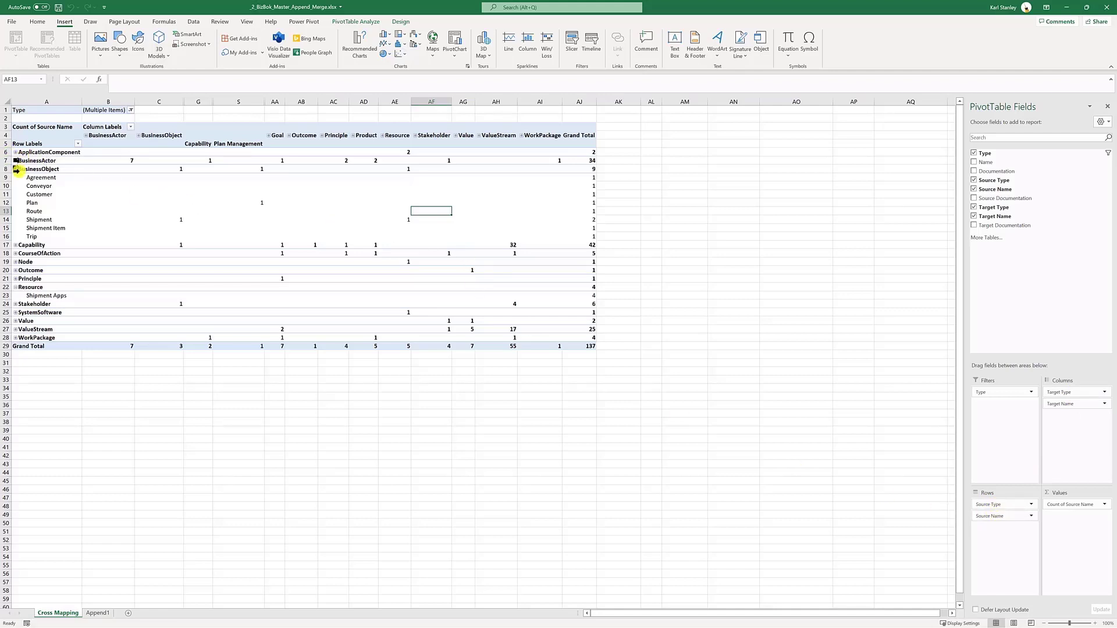
{"action": "left_click", "coordinate": [15, 169]}
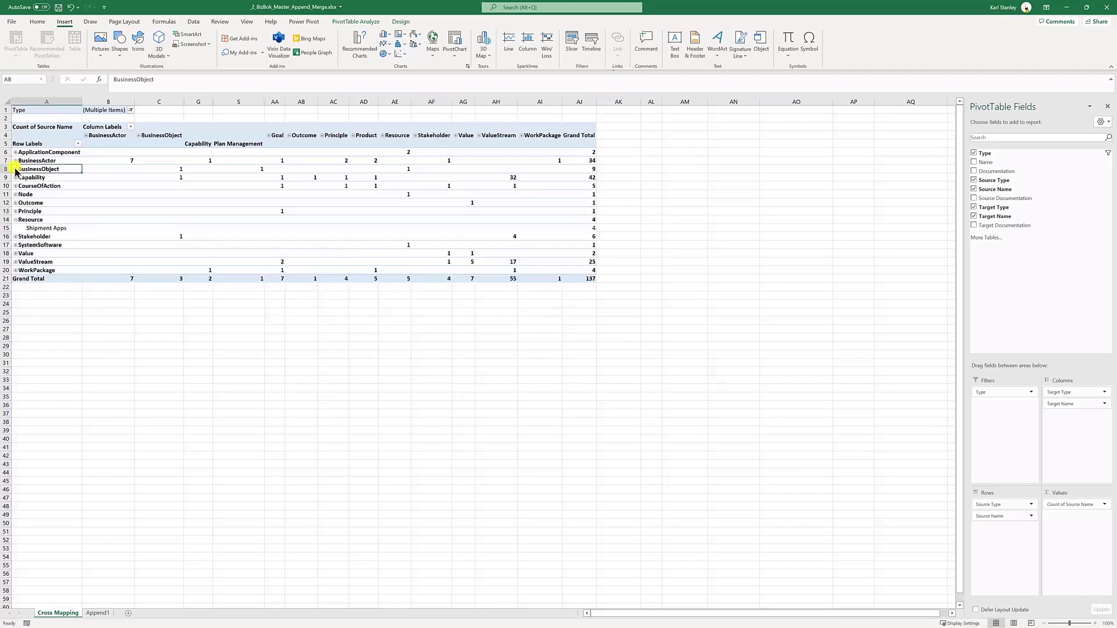
{"action": "left_click", "coordinate": [15, 168]}
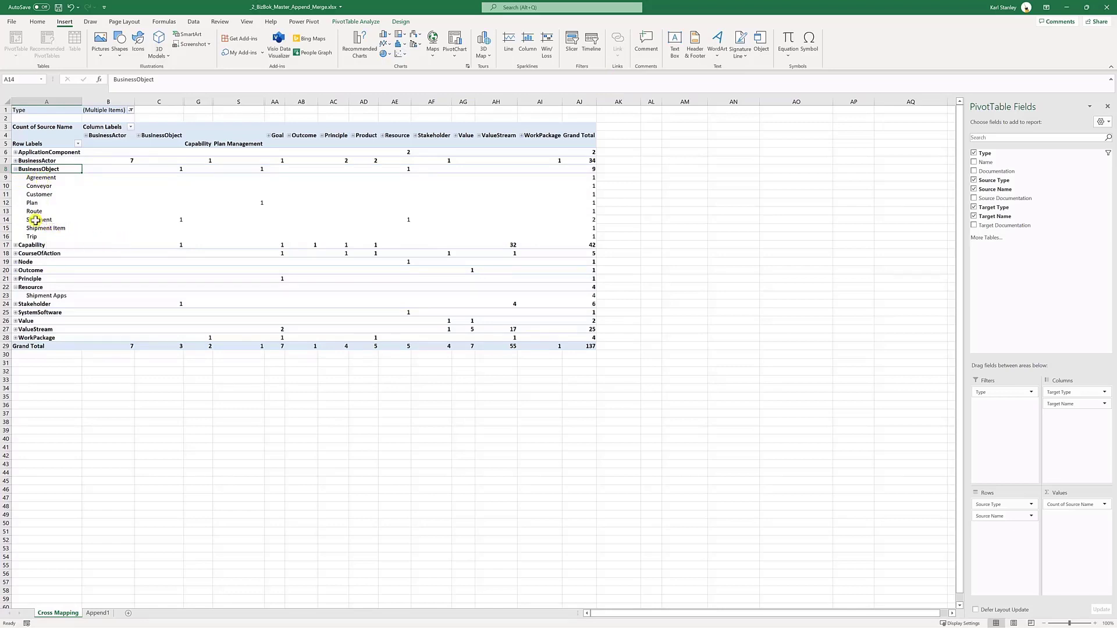
{"action": "left_click", "coordinate": [39, 219]}
{"action": "left_click", "coordinate": [176, 220]}
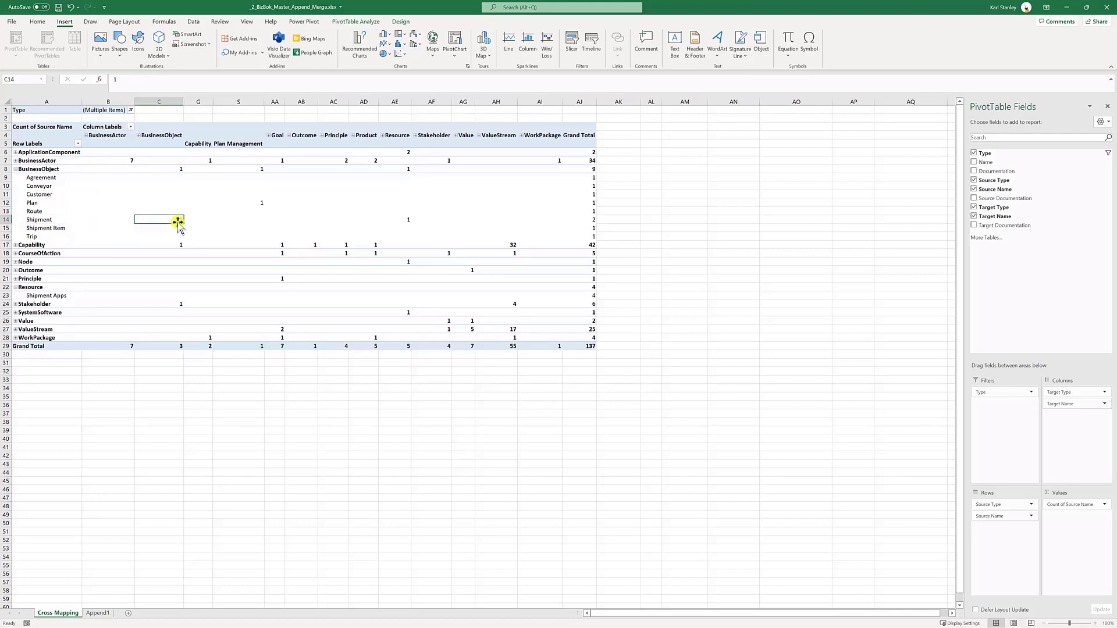
{"action": "left_click", "coordinate": [168, 136]}
{"action": "left_click_drag", "start_coordinate": [160, 215], "coordinate": [138, 141]}
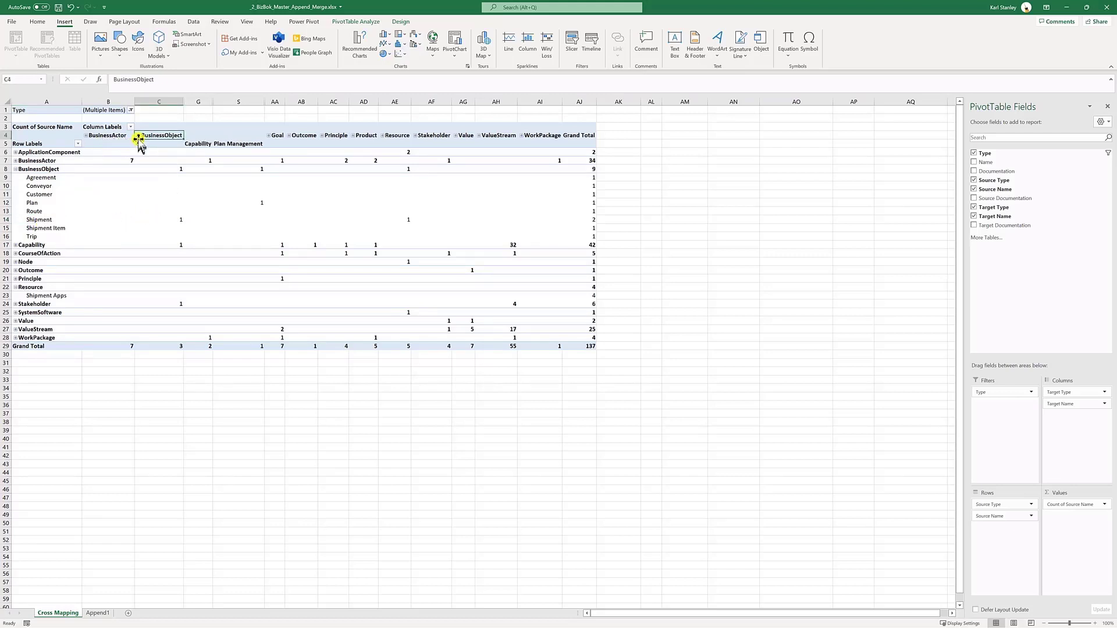
{"action": "left_click", "coordinate": [137, 138]}
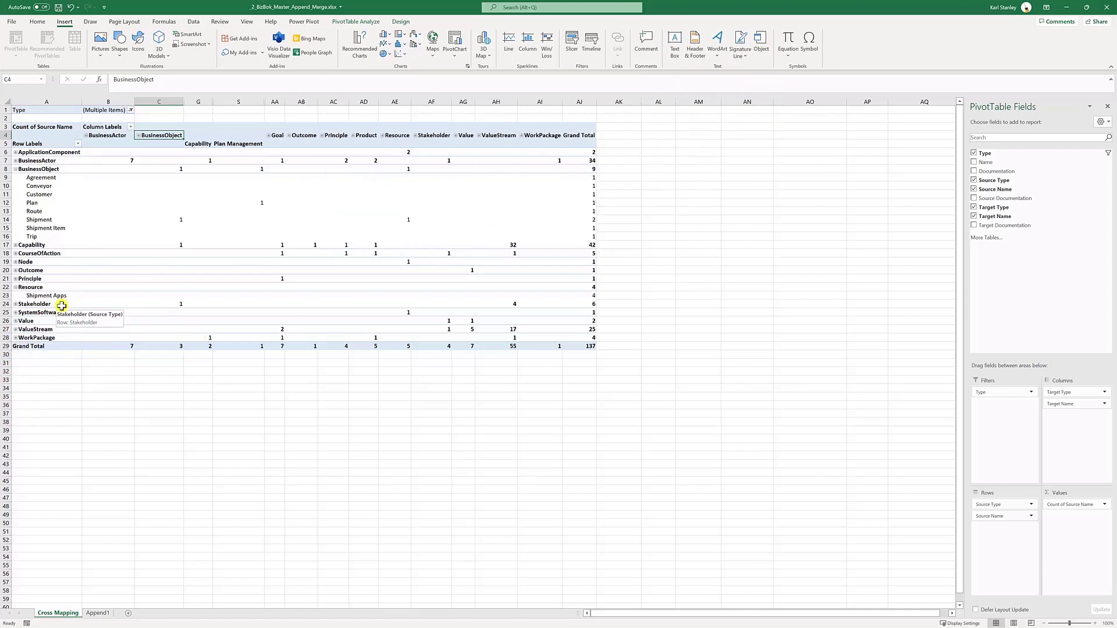
Step: Open the Type filter in B1 to see which relationship types are ticked
{"action": "left_click", "coordinate": [130, 109]}
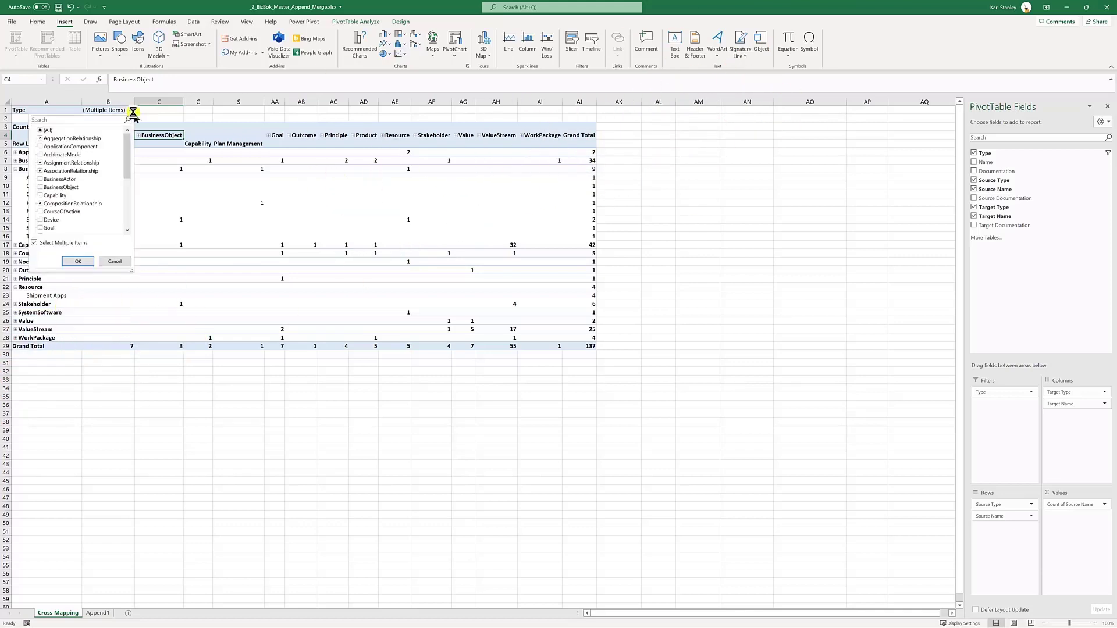